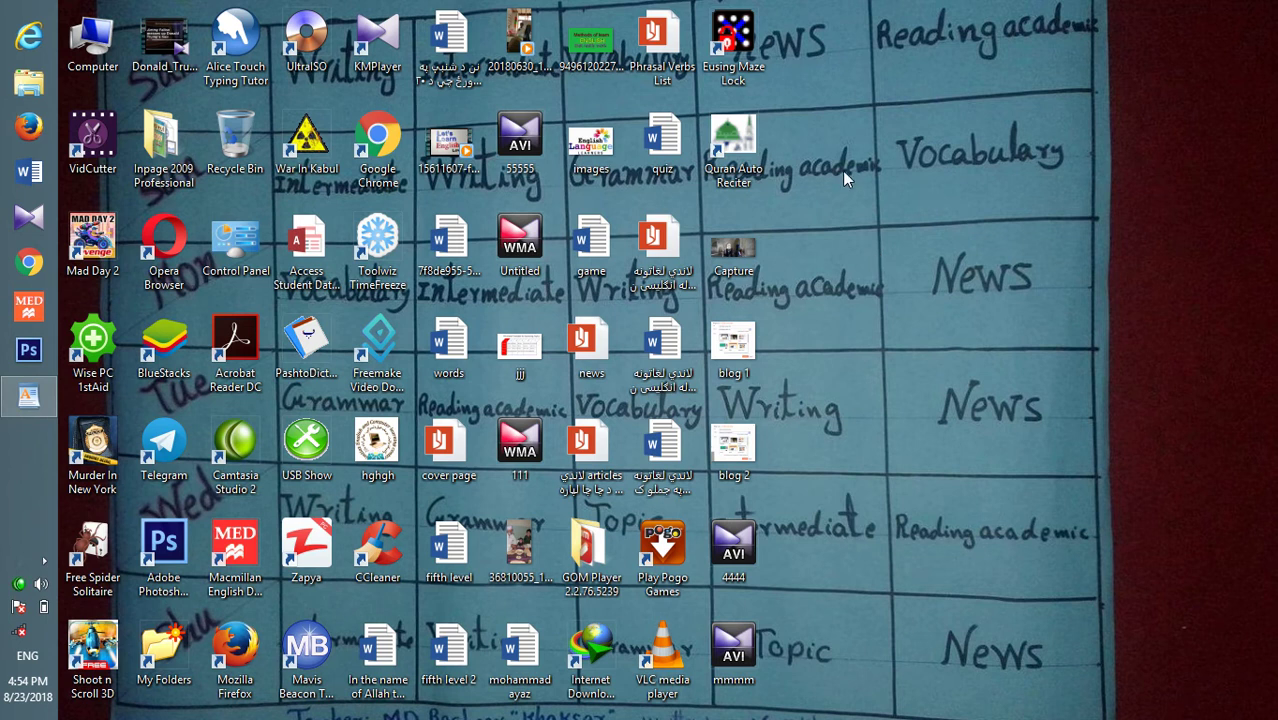
right_click(842, 170)
click(866, 242)
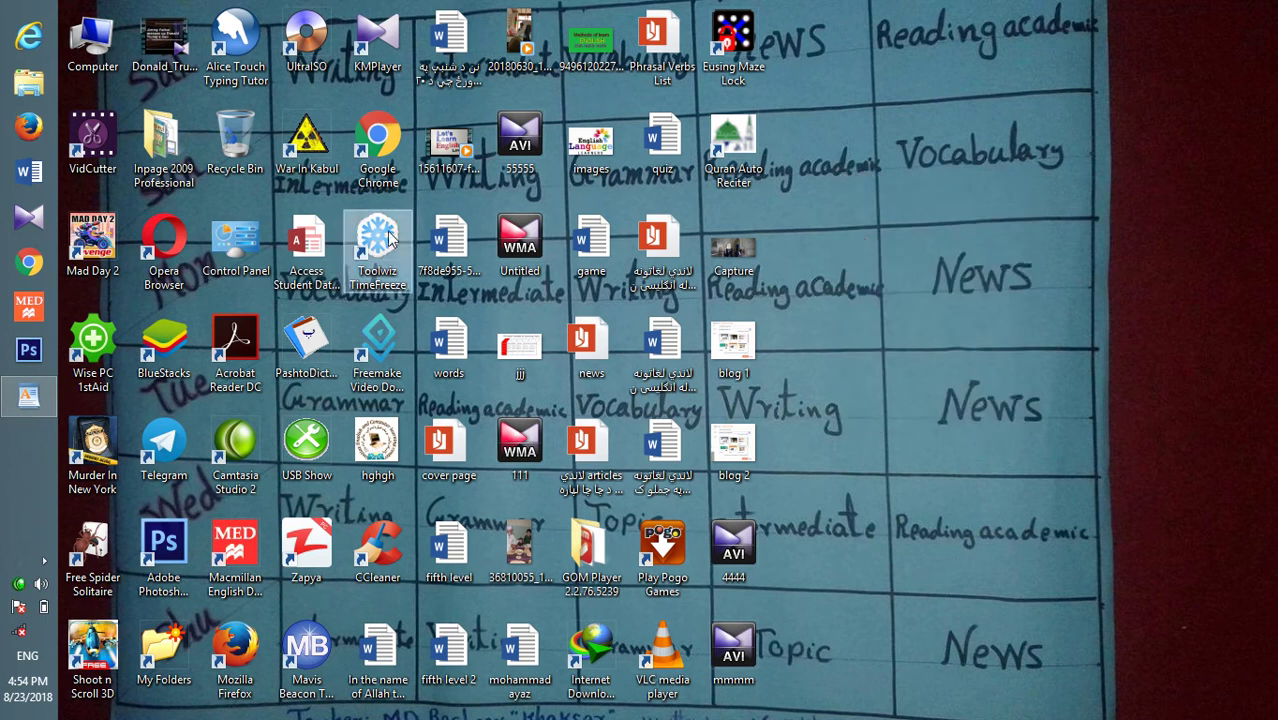
right_click(858, 122)
click(885, 187)
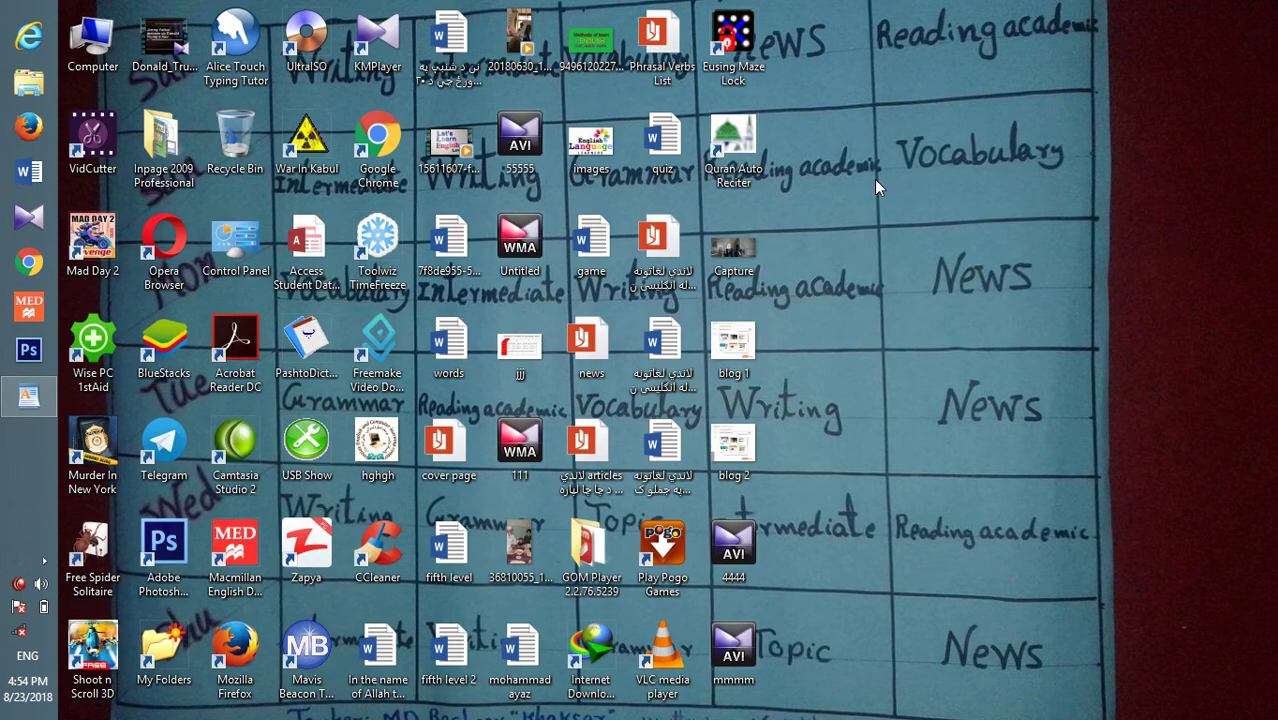
key(super+q)
text(r)
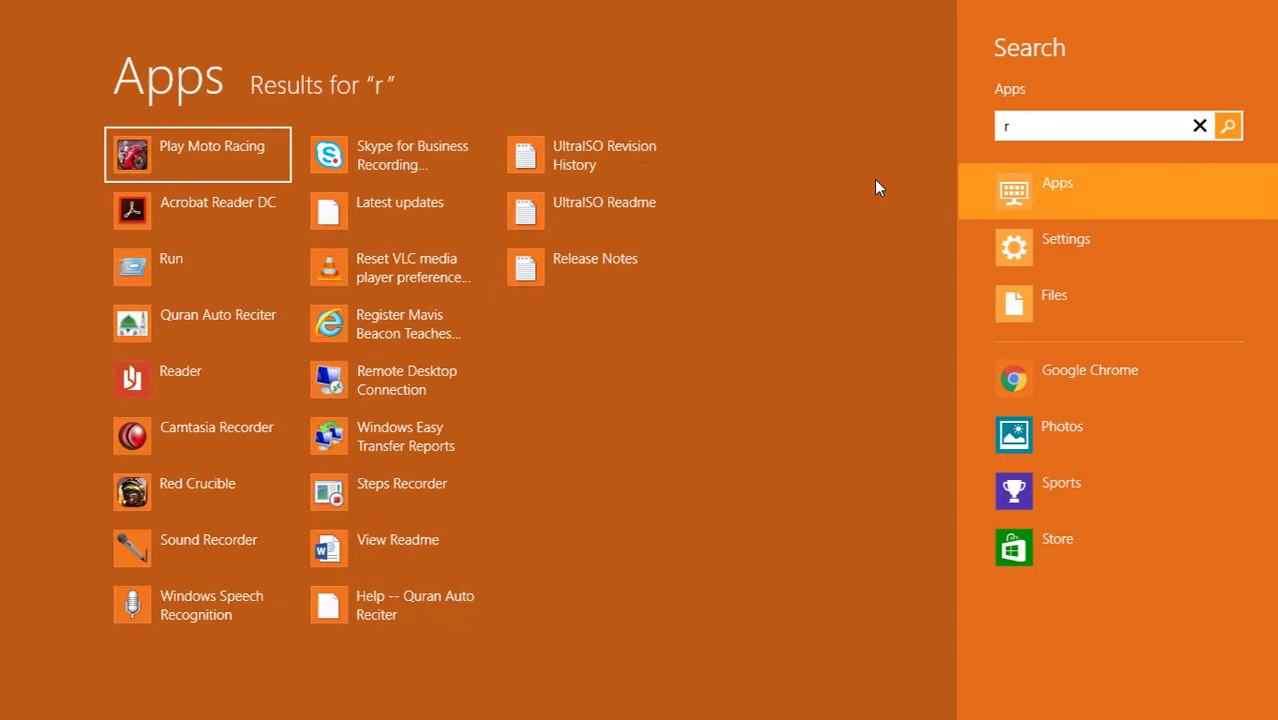
key(BackSpace)
key(Escape)
Open the Prefetch folder by running "prefetch" and delete all the files in it.
key(super+r)
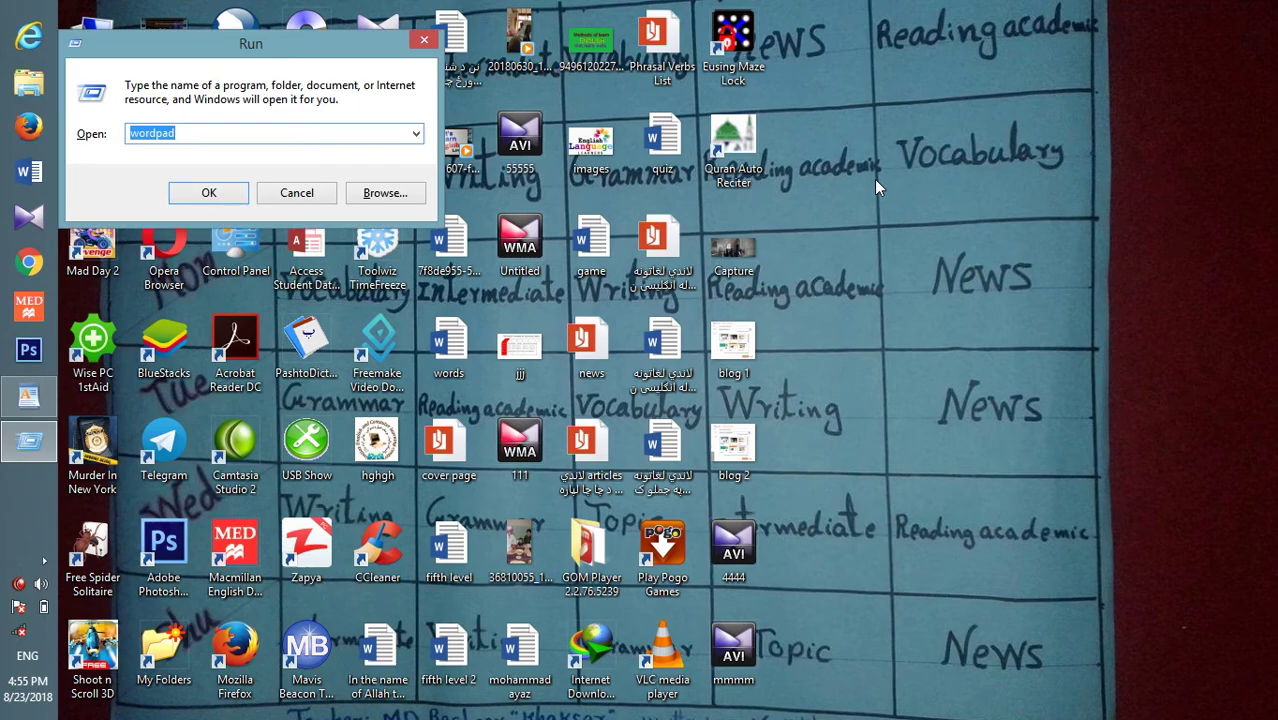
text(prefe)
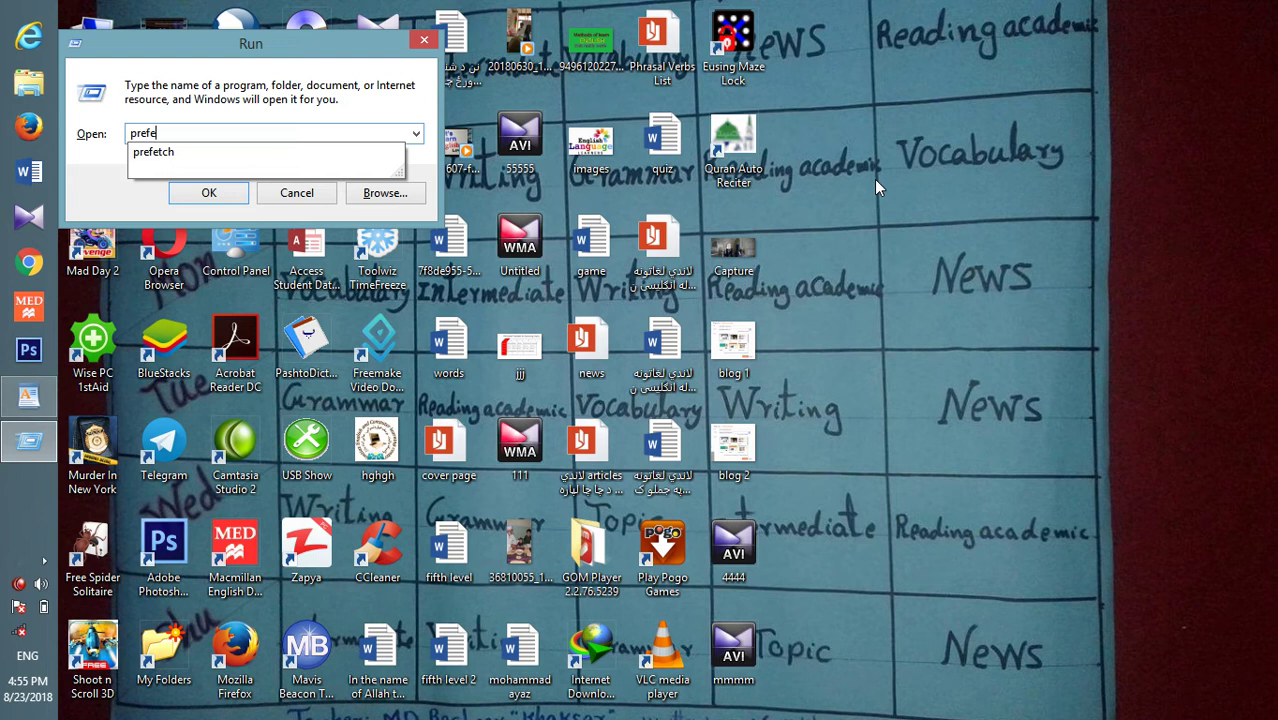
text(tch)
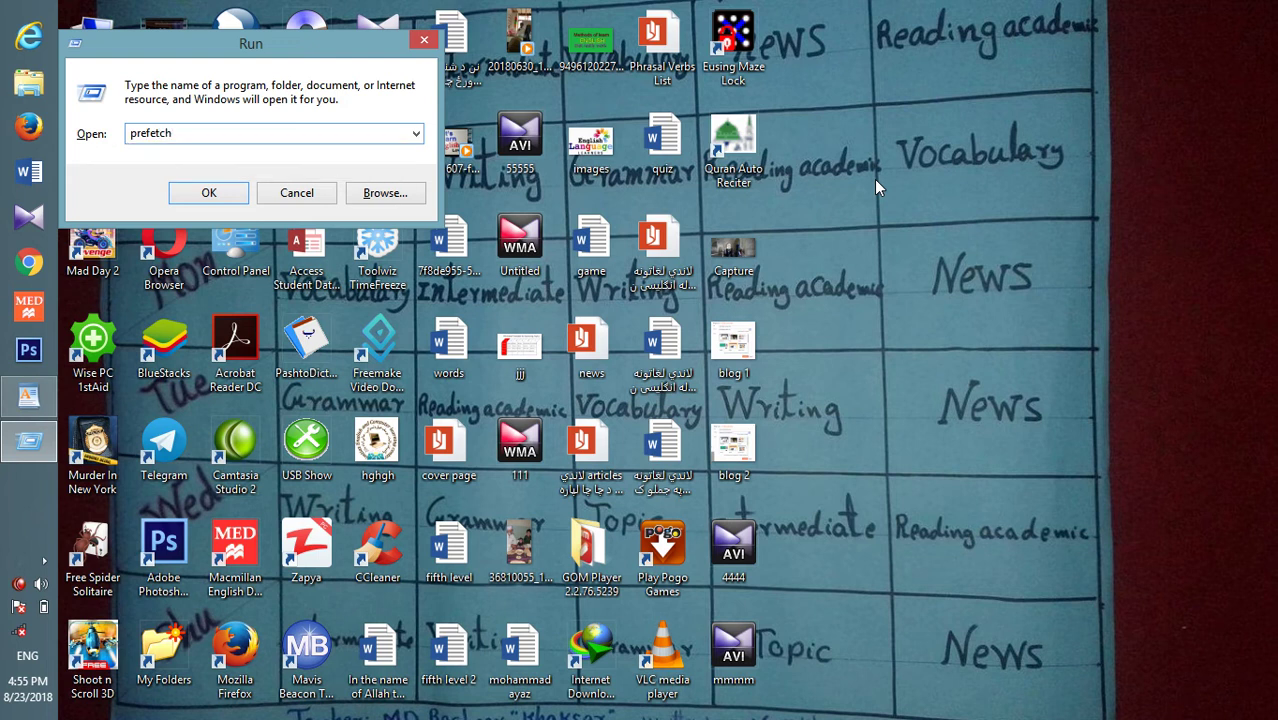
key(Return)
key(ctrl+a)
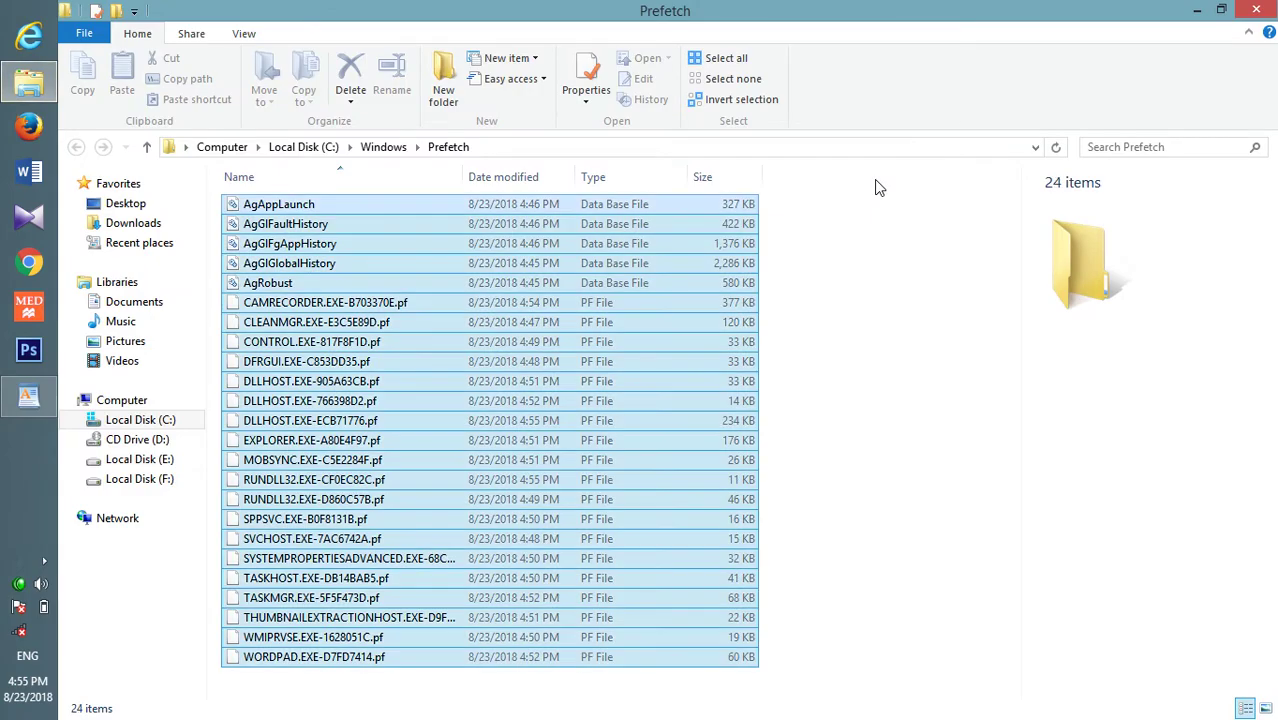
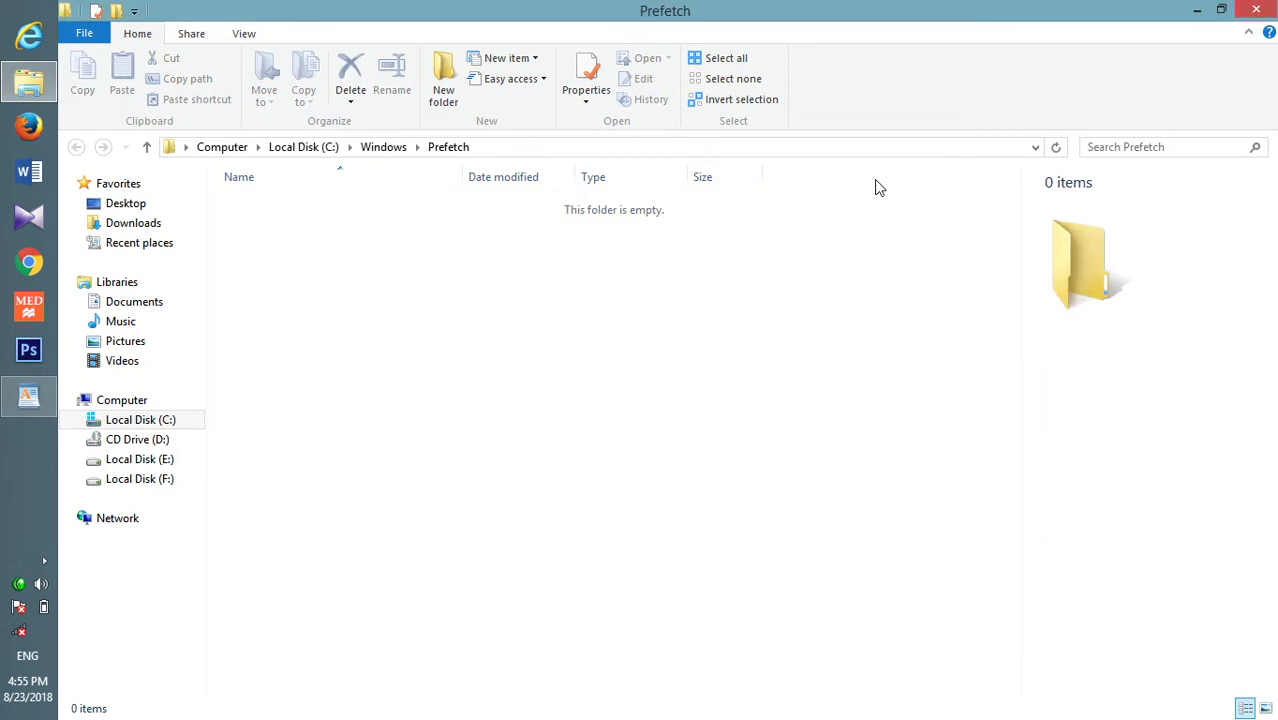
Open the user's temporary files folder by running "%temp%".
key(super+r)
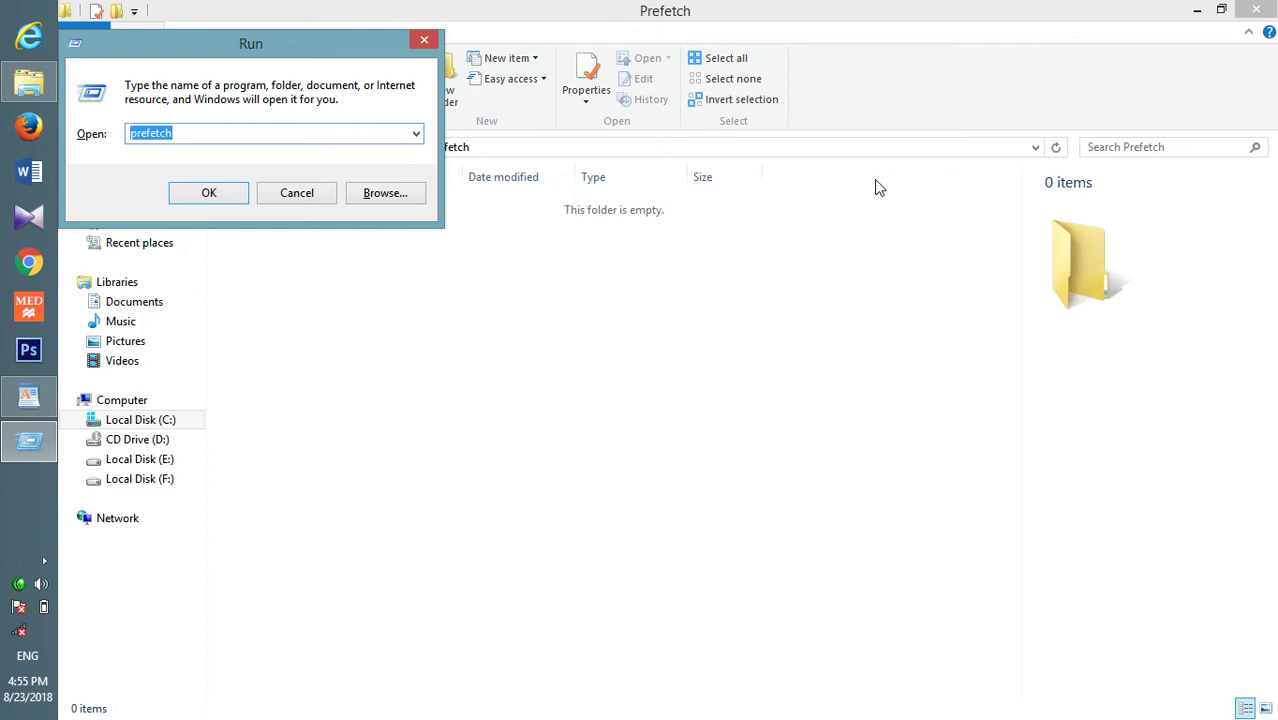
text(%)
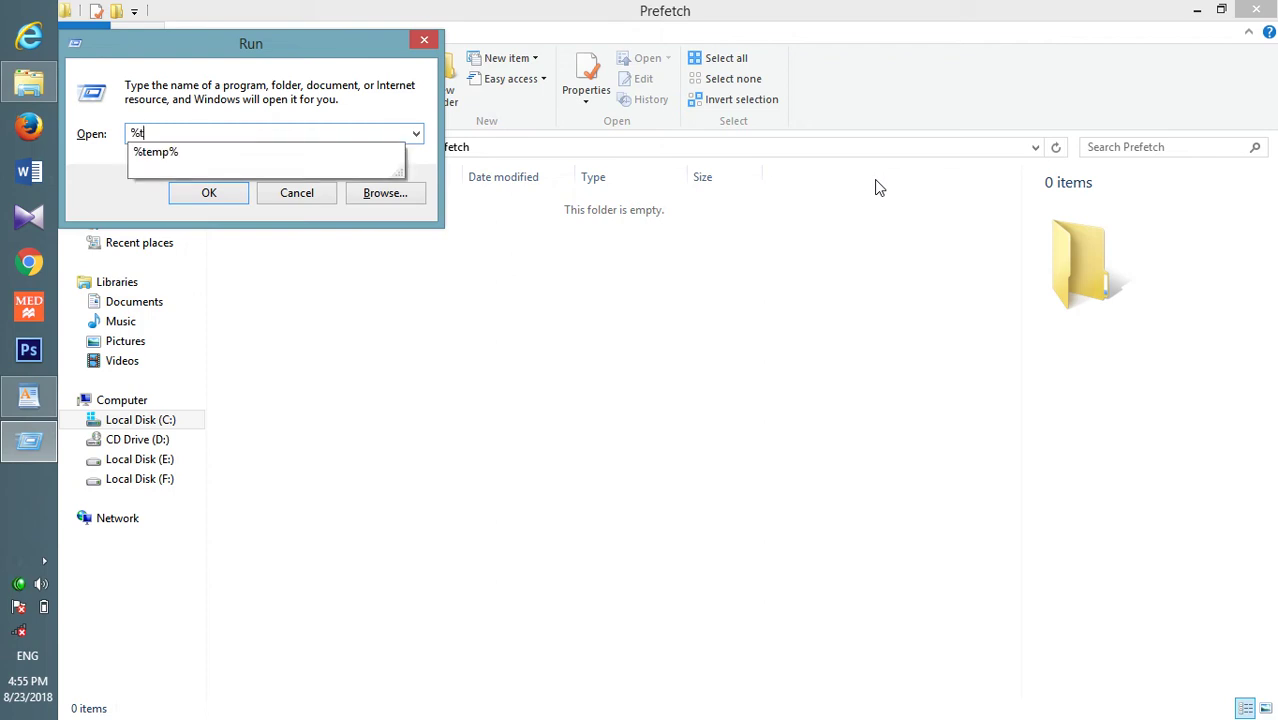
text(temp%)
key(Return)
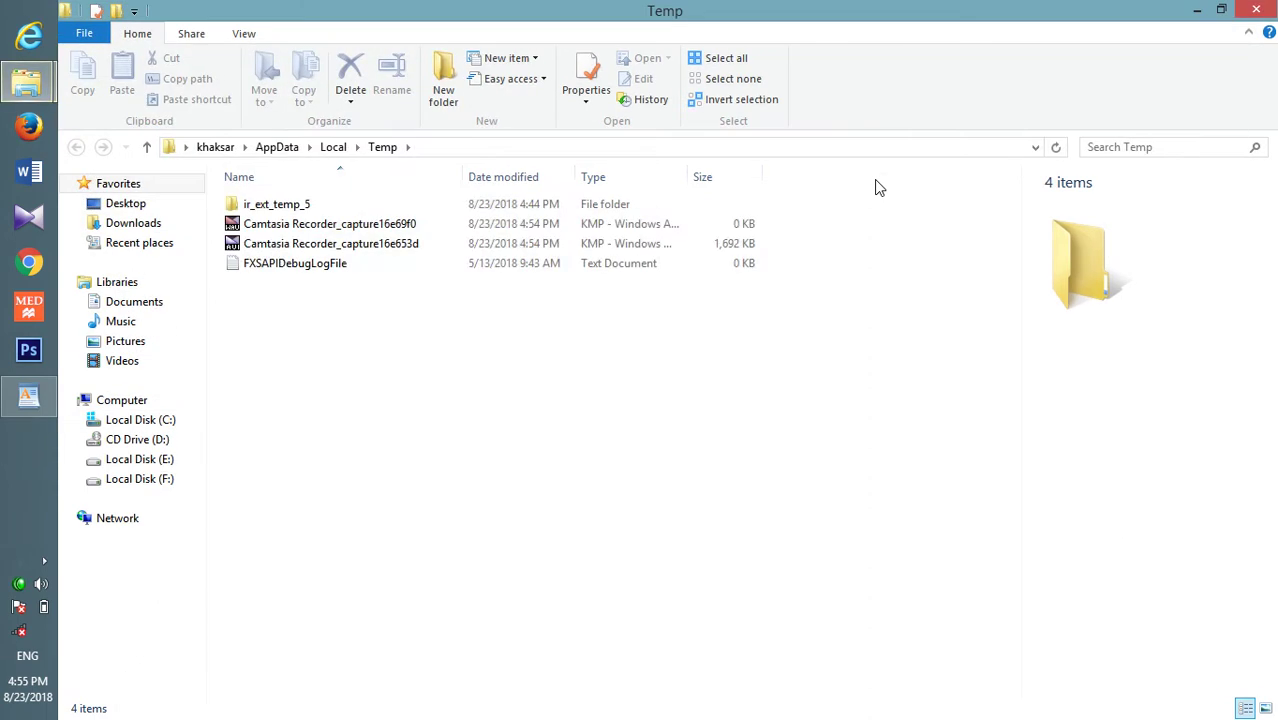
Permanently delete everything in the Temp folder, approving system files for all items and skipping all files that are in use.
key(ctrl+a)
key(shift+Delete)
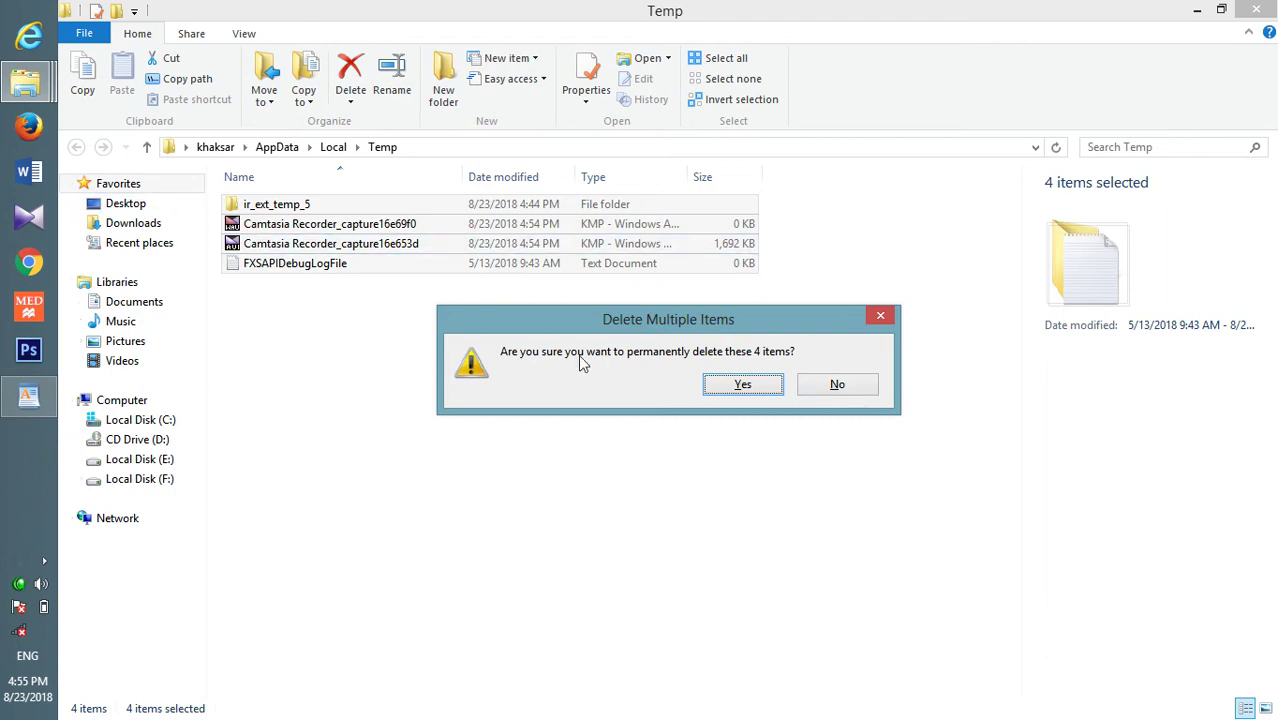
click(742, 384)
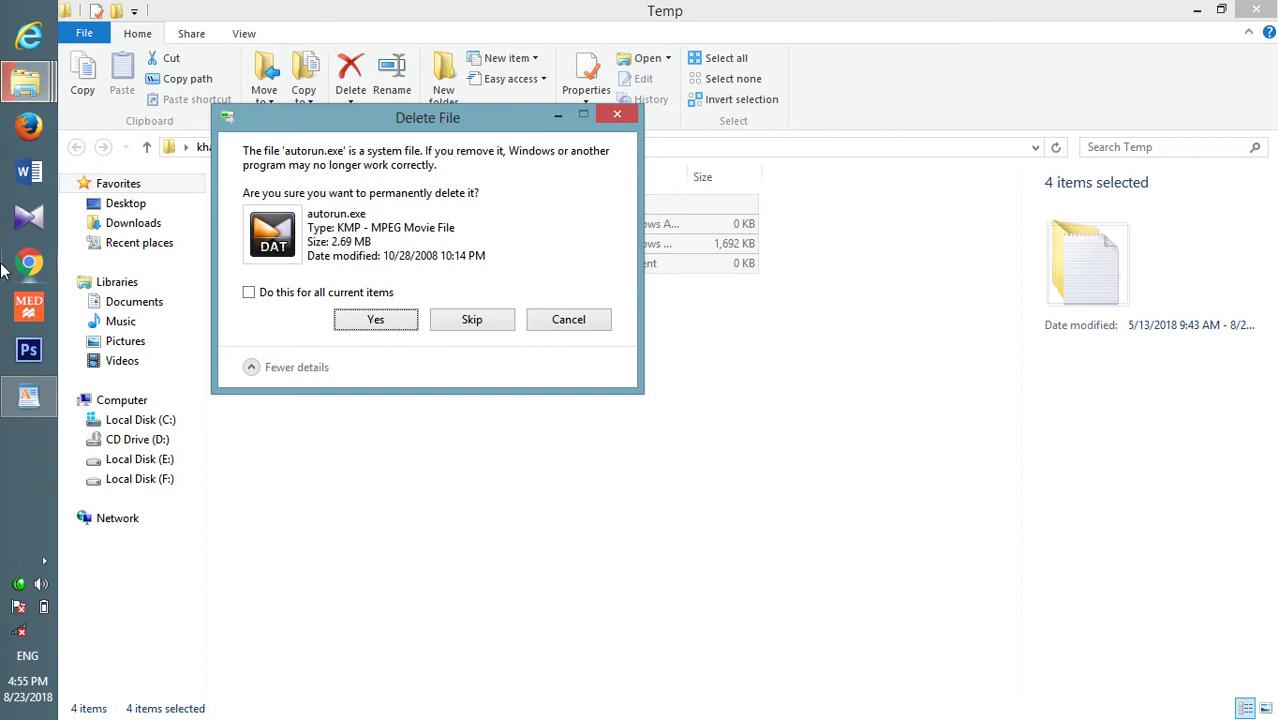
click(272, 296)
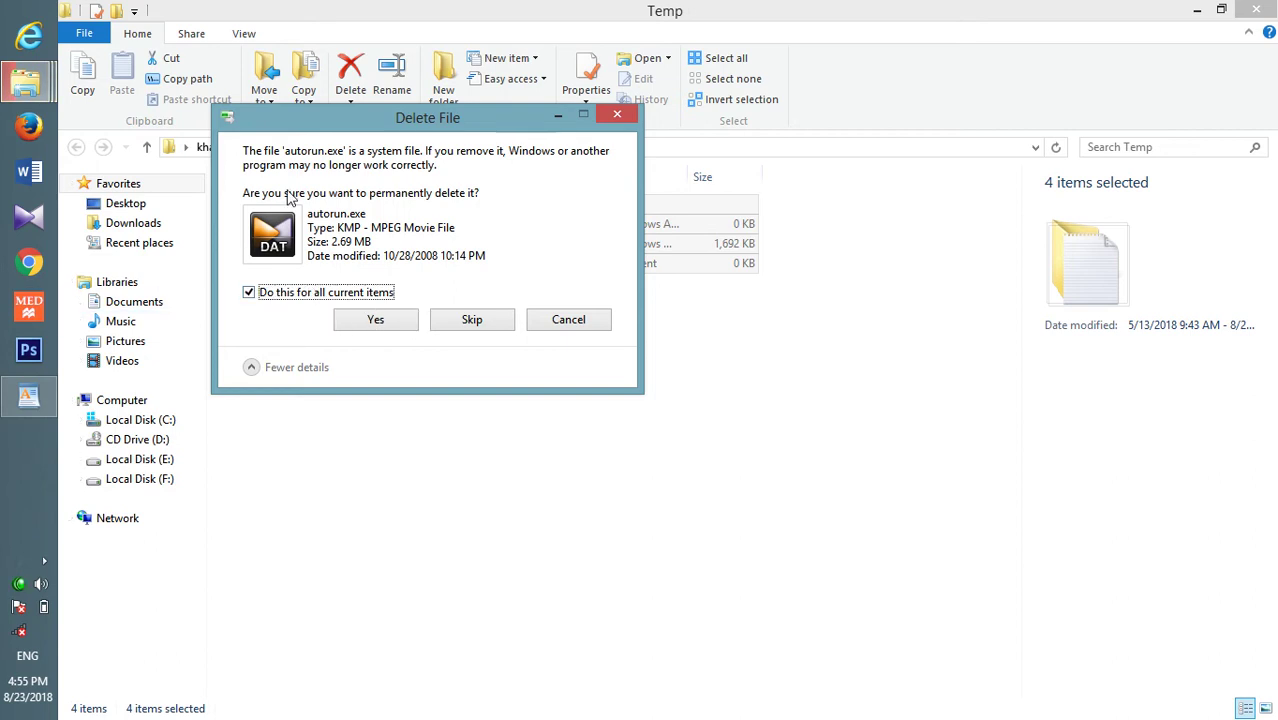
click(377, 321)
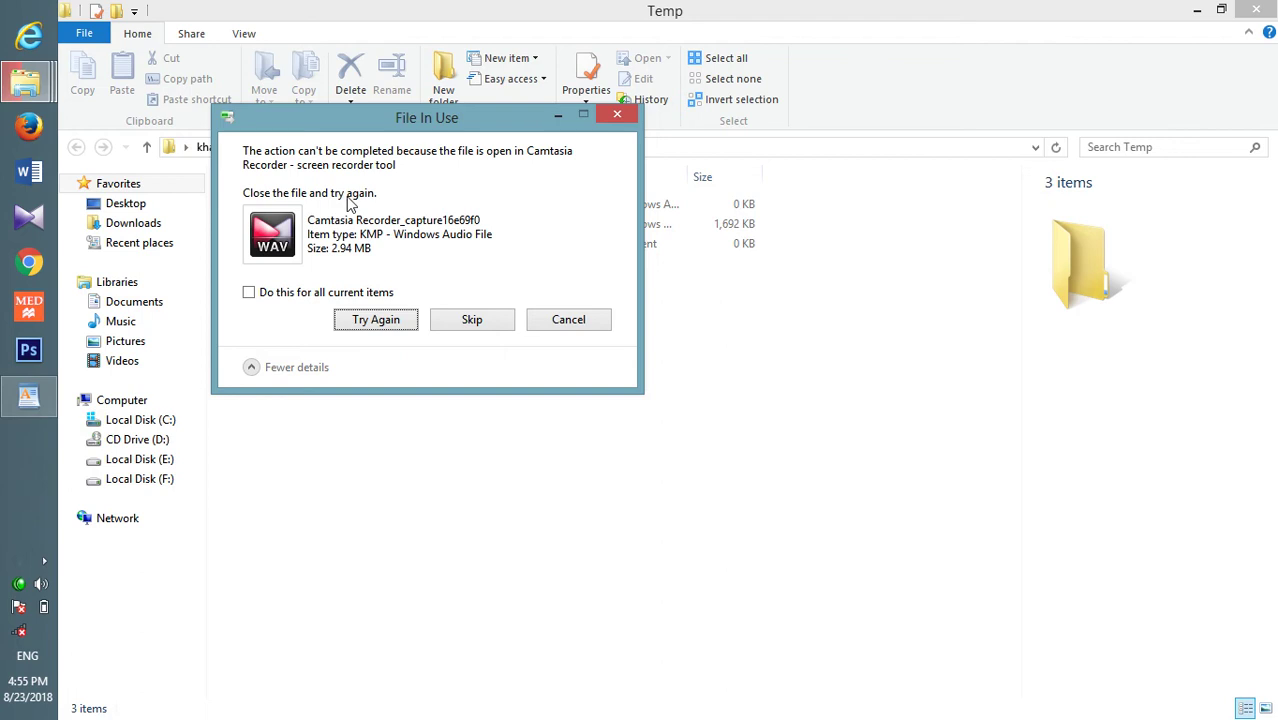
click(250, 292)
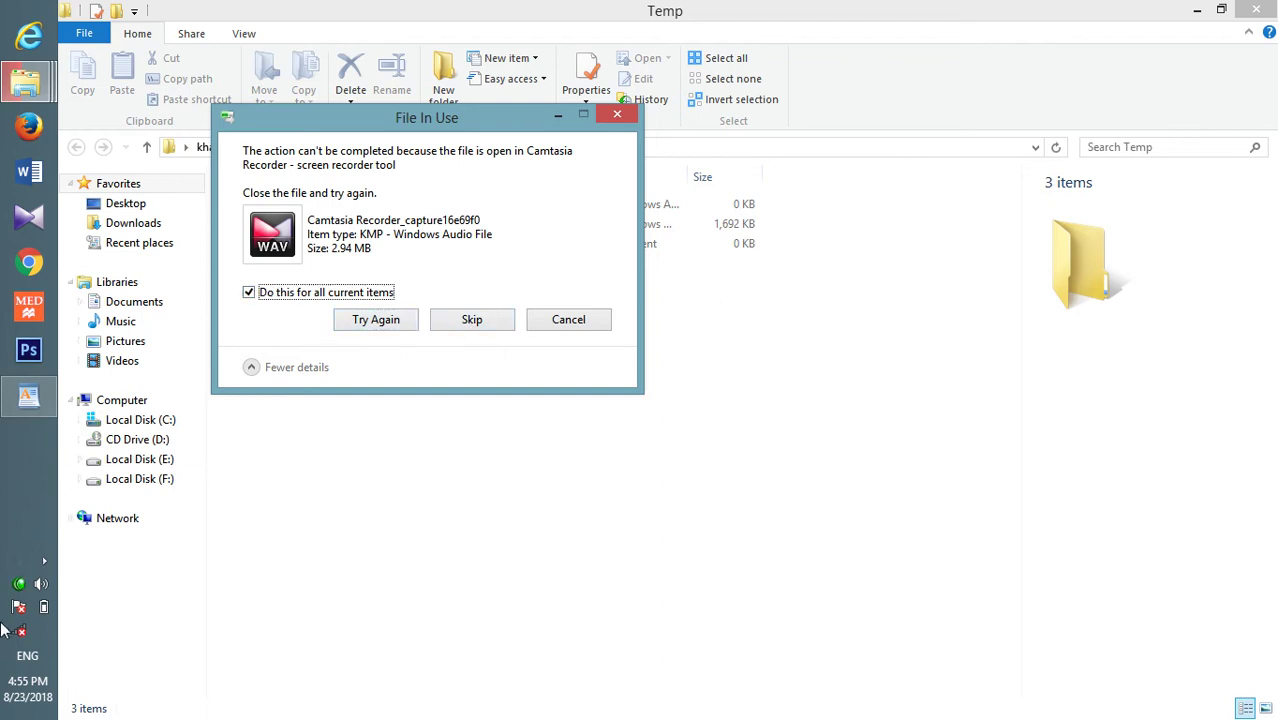
click(476, 320)
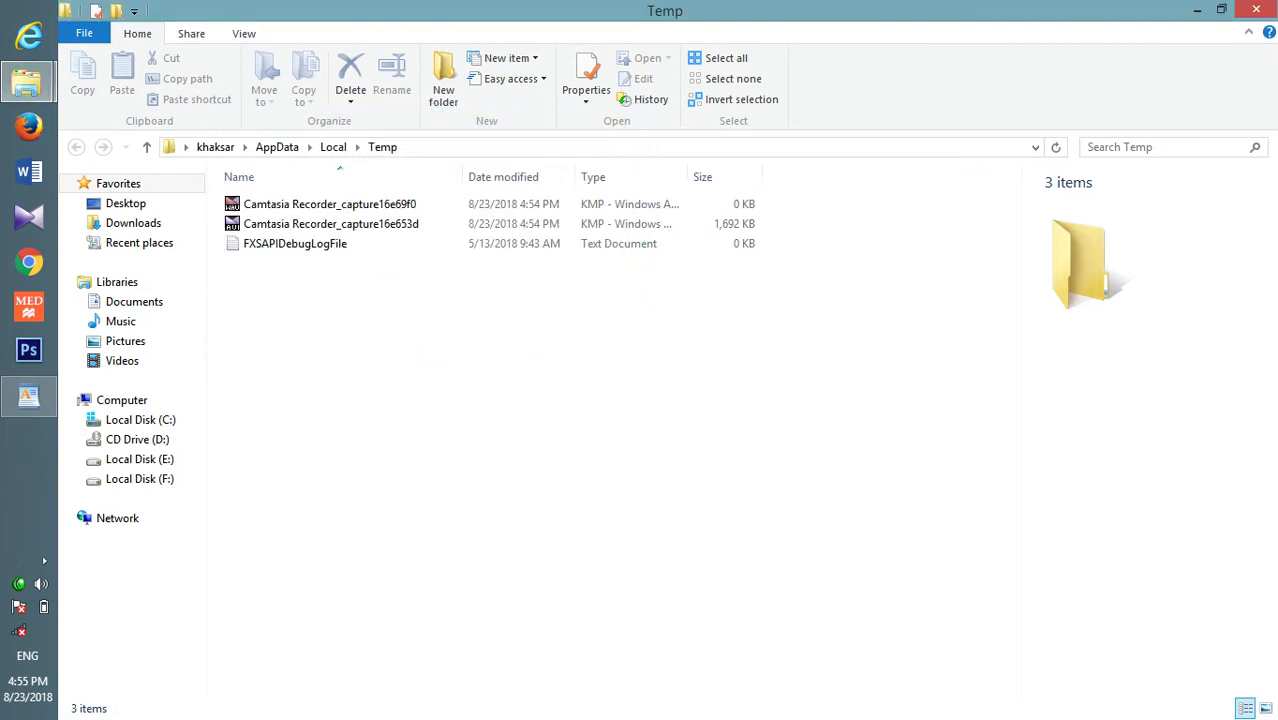
Open the list of recently used files by running "recent".
key(super+r)
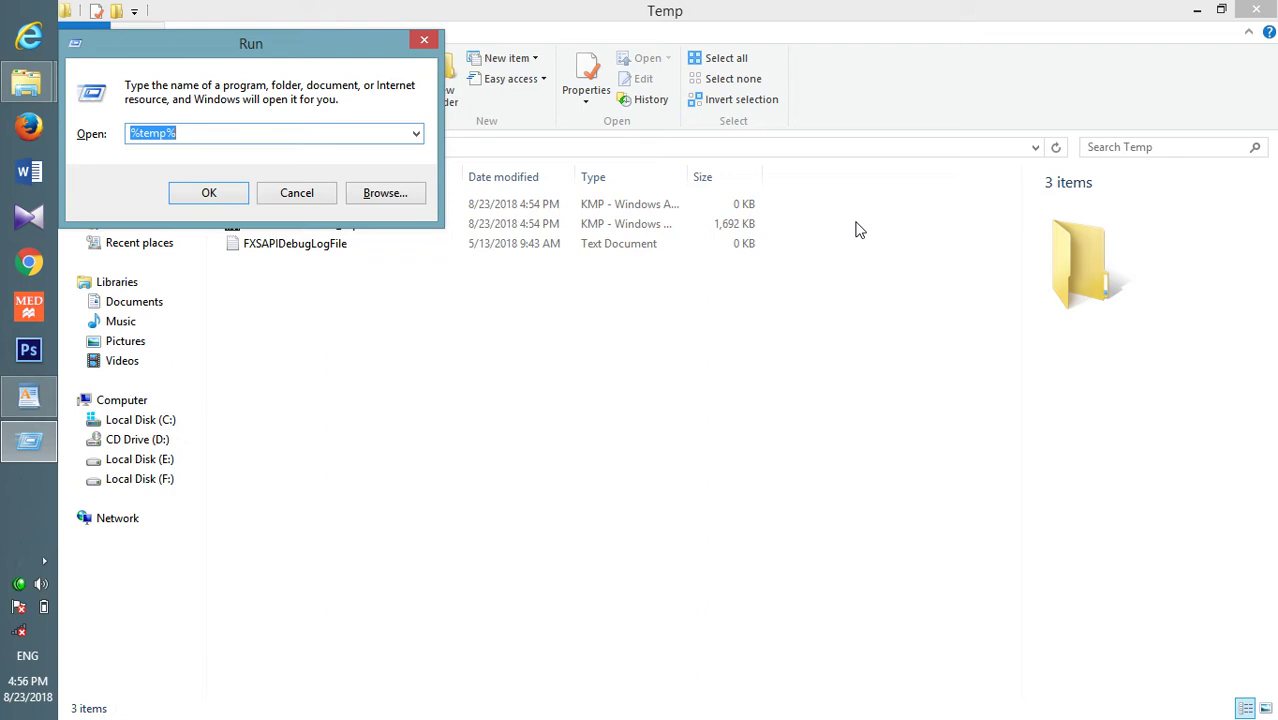
text(re)
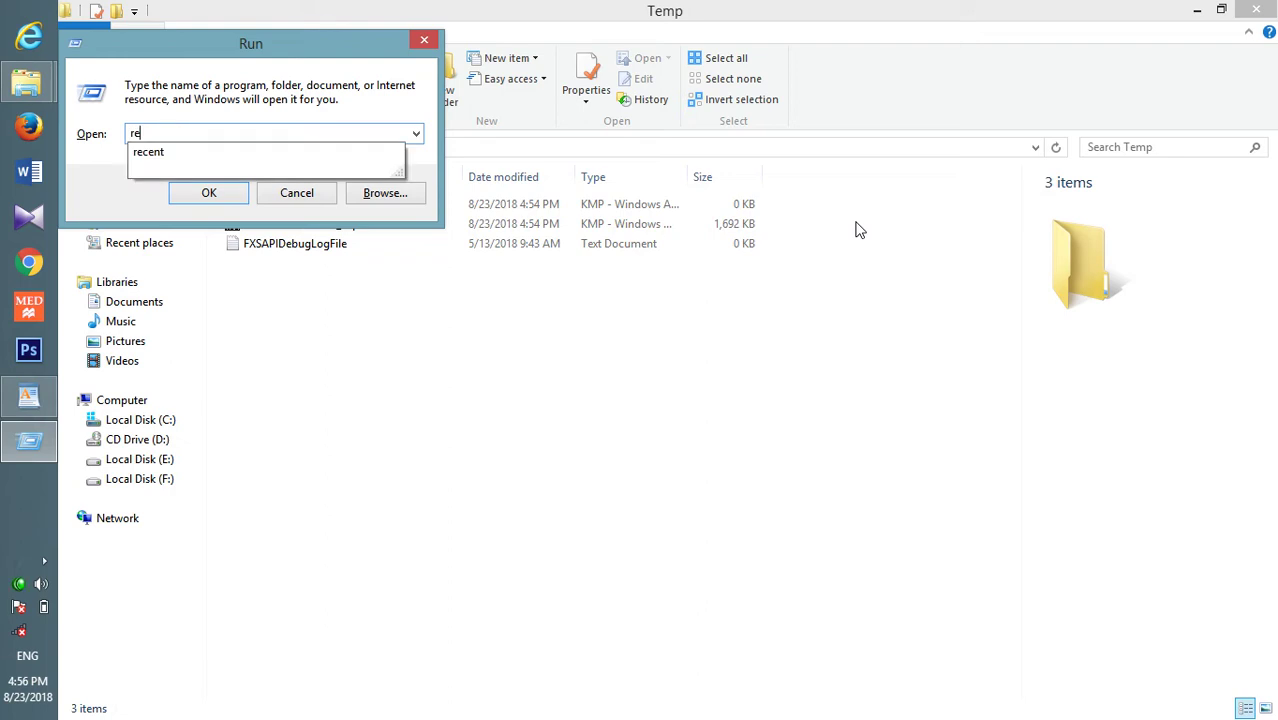
text(cent)
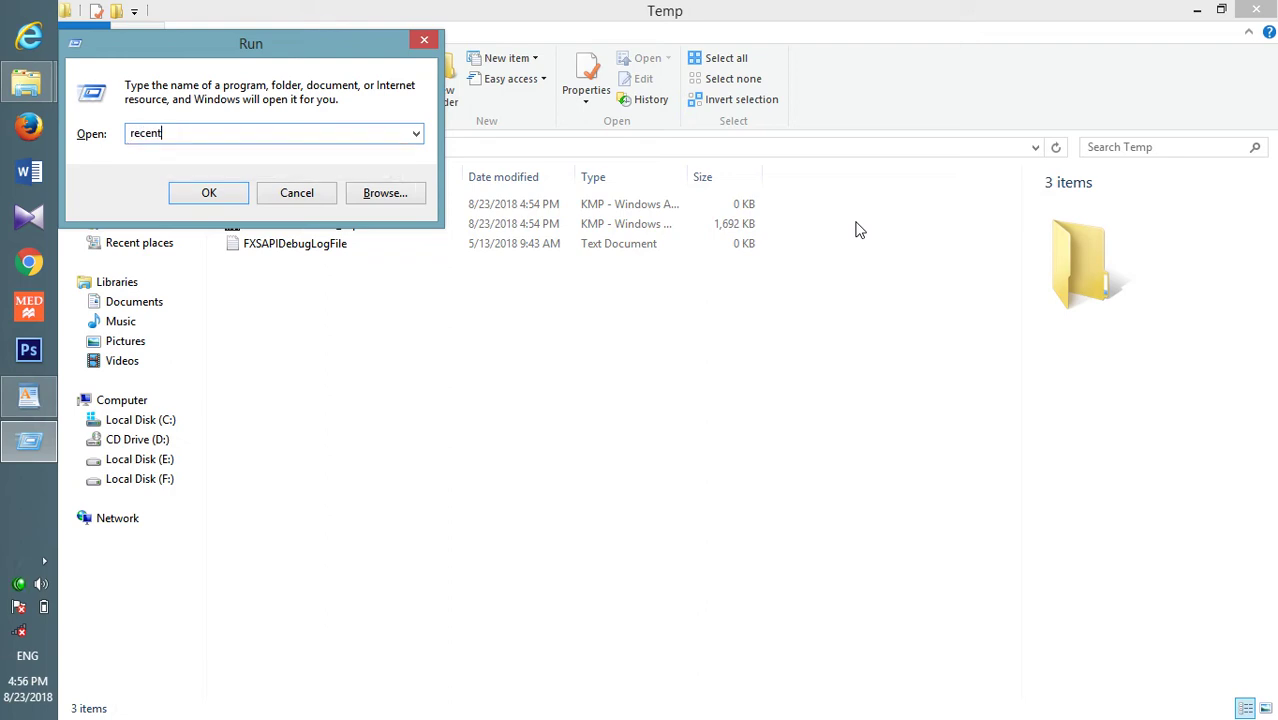
key(Return)
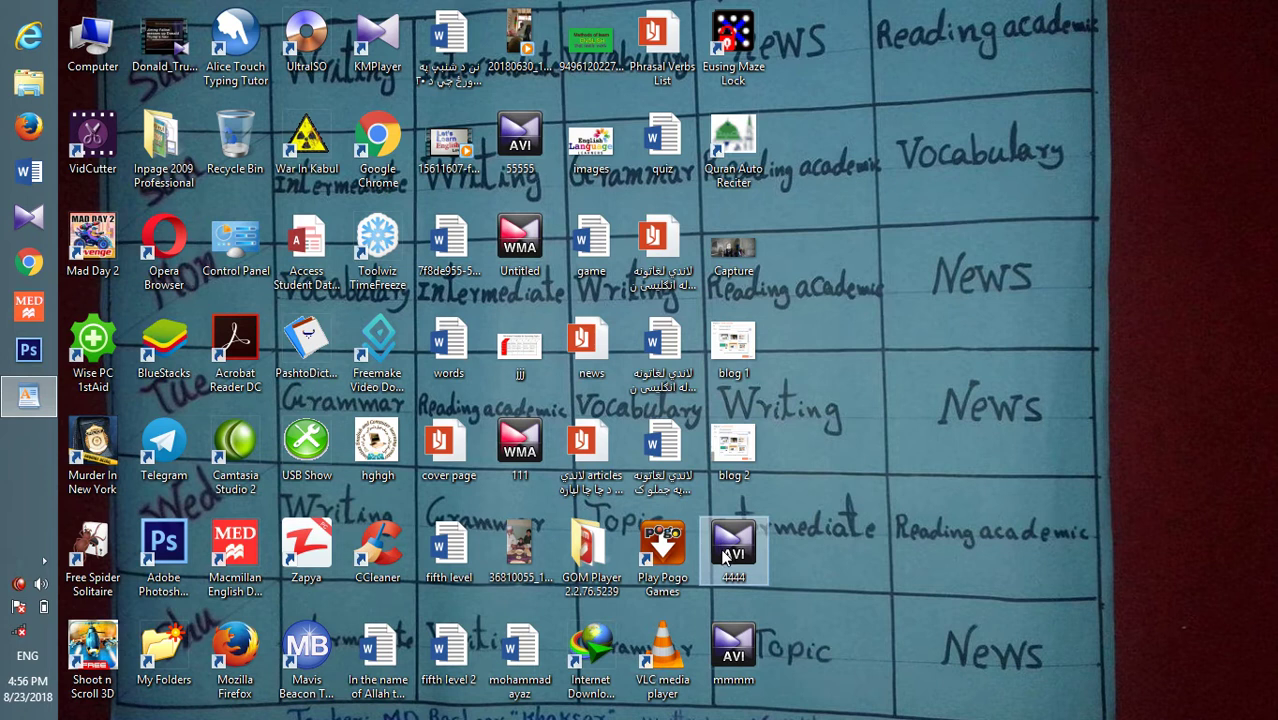
Open the "fifth level" Word document from the desktop and close it again.
click(447, 575)
double_click(447, 575)
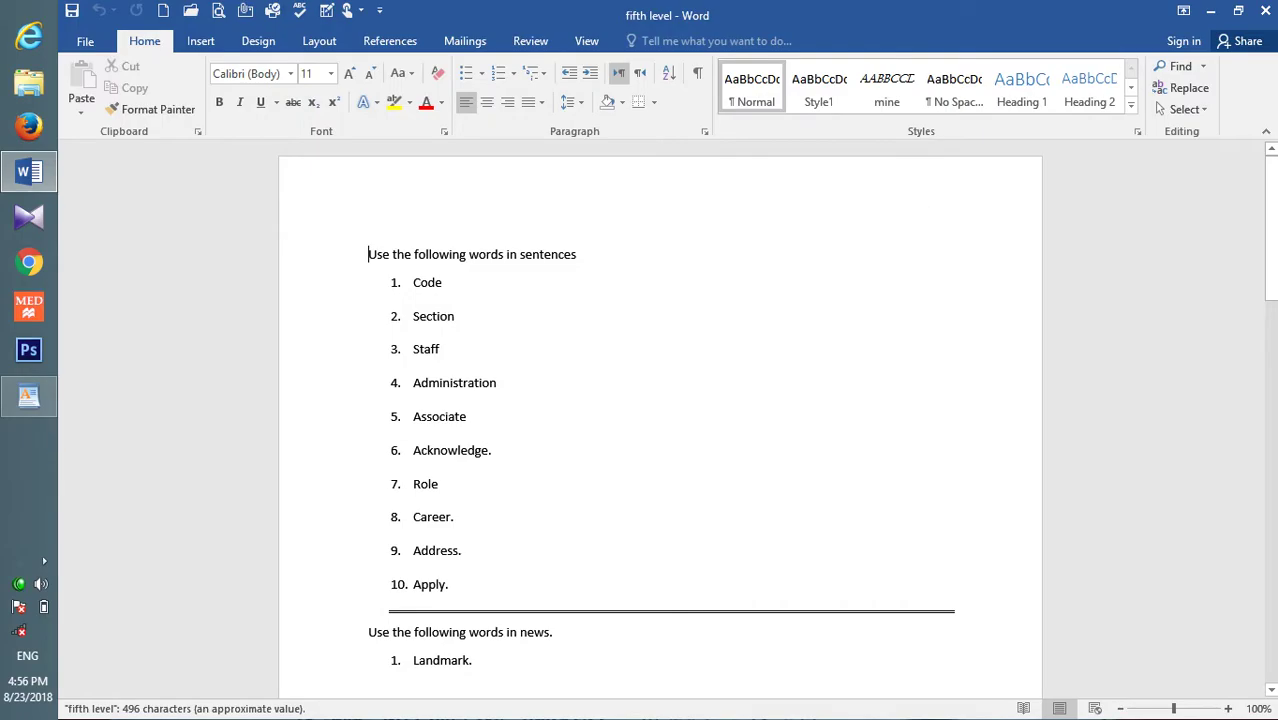
click(1266, 10)
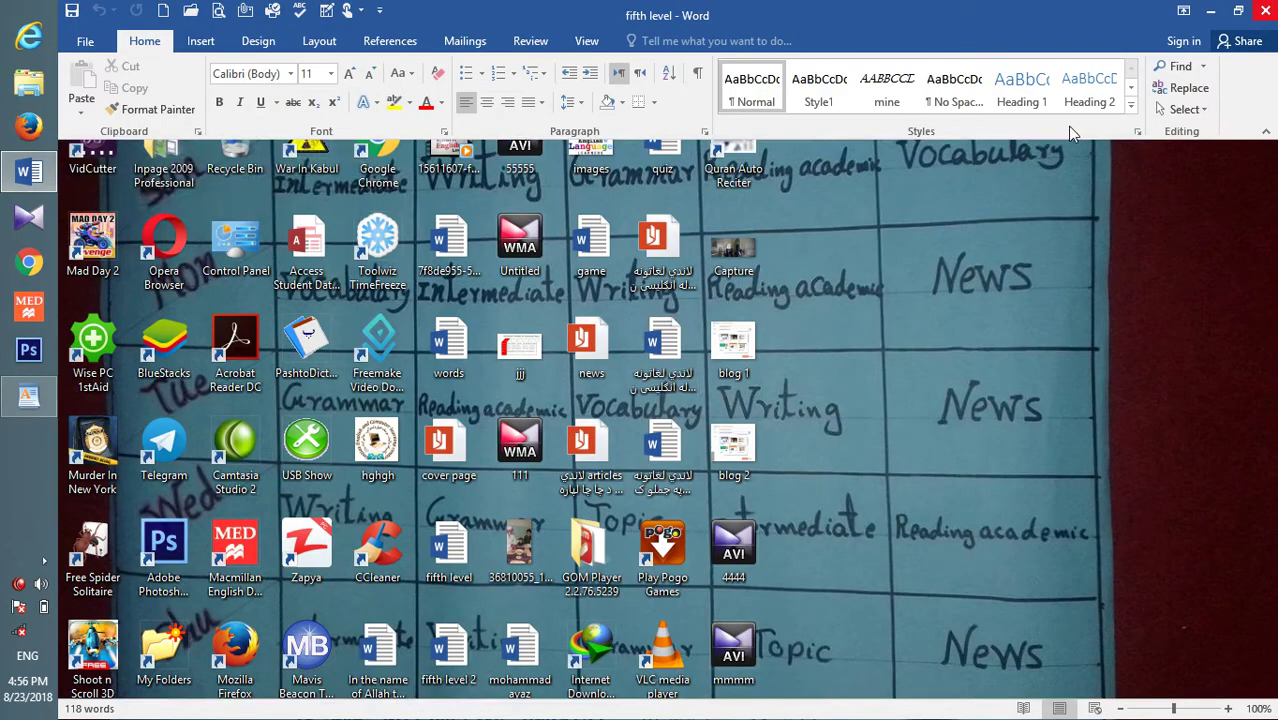
Reopen the Recent folder with the Run command, delete the "fifth level" shortcut and close the folder.
key(super+r)
key(Return)
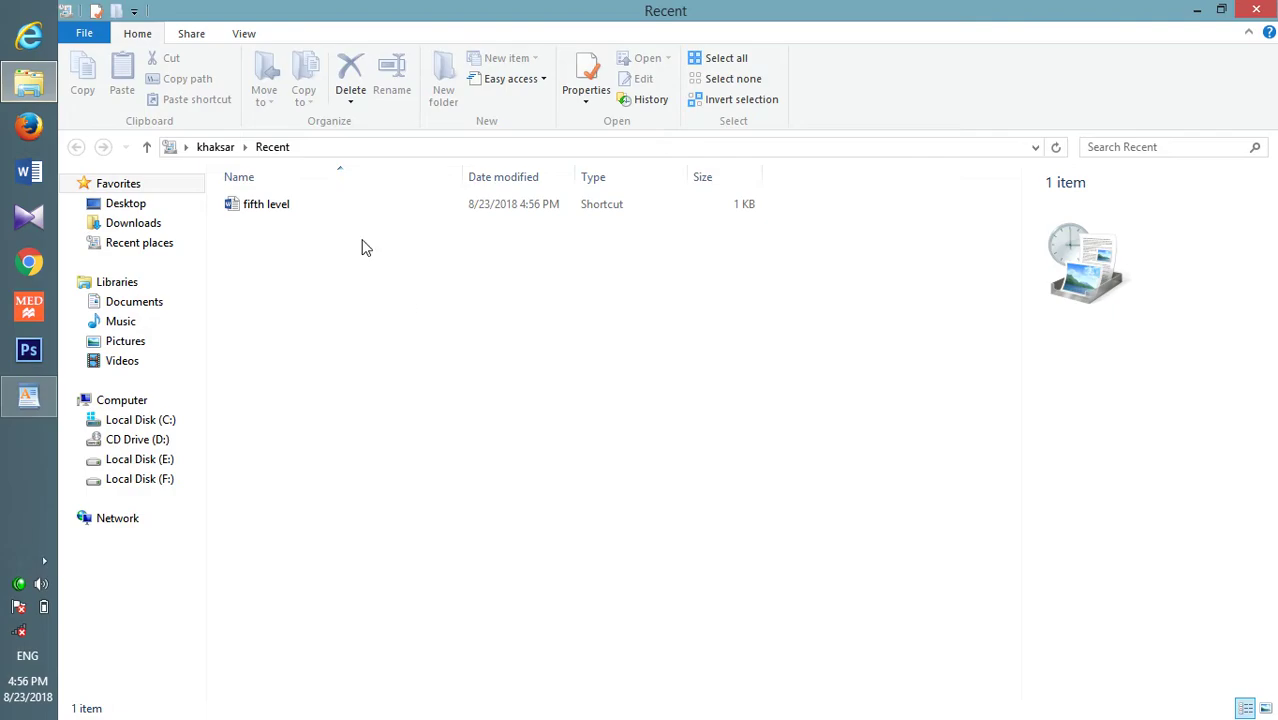
click(363, 207)
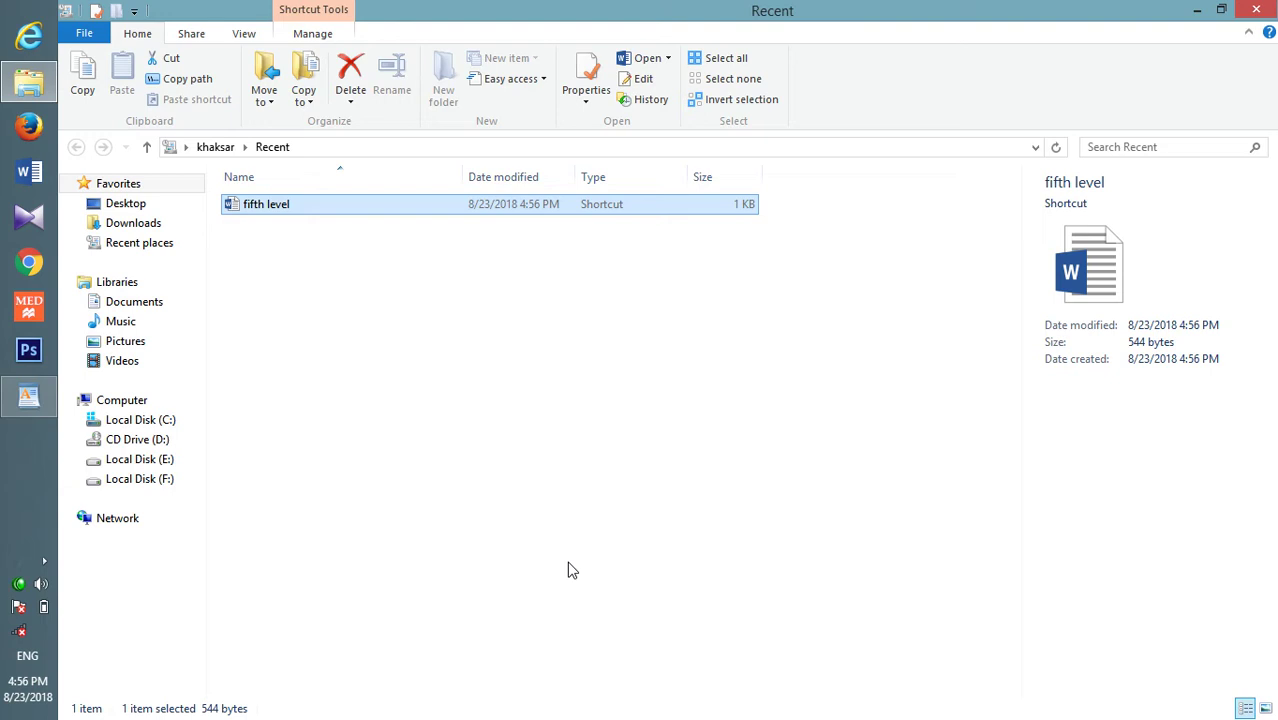
key(Delete)
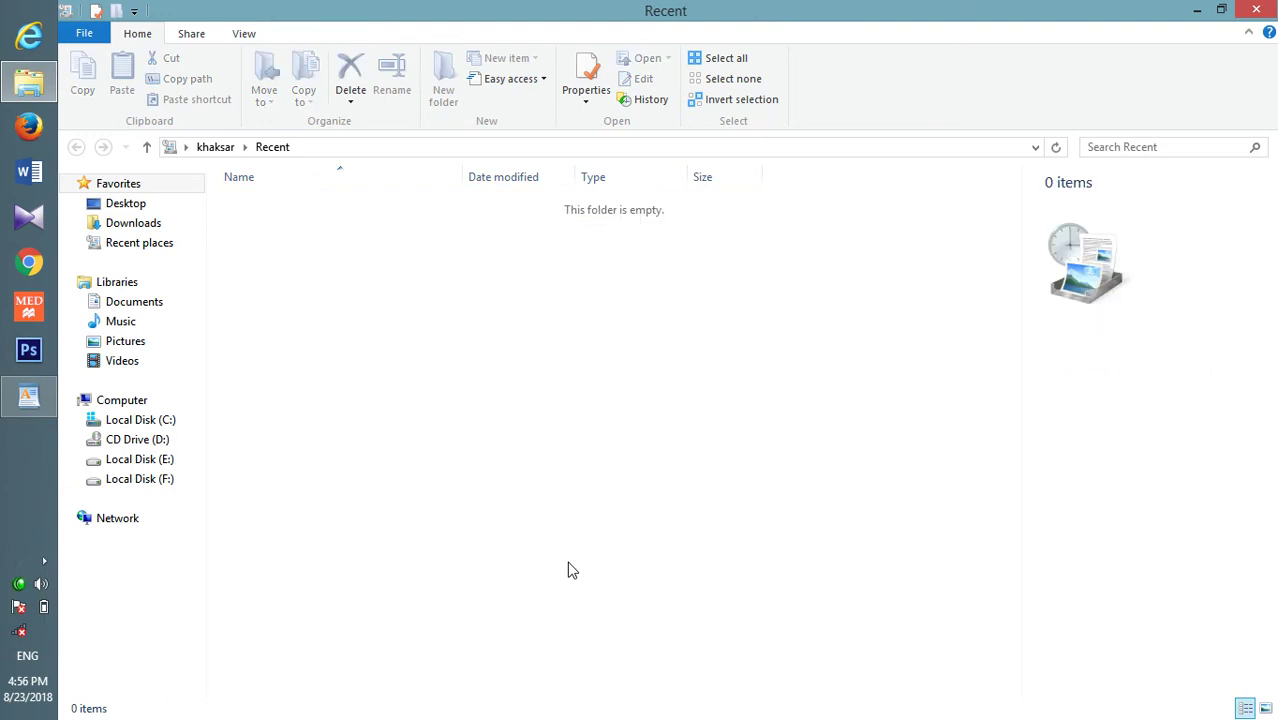
click(1262, 10)
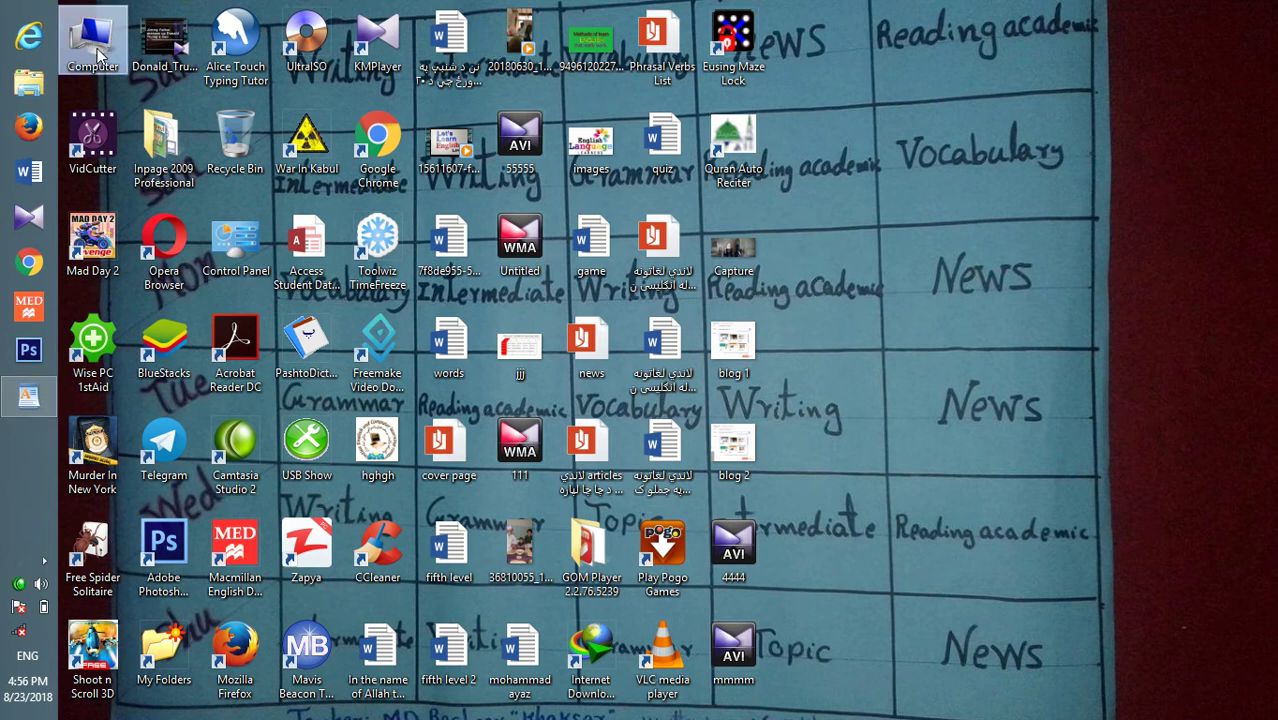
Open the Computer's properties with the System window maximized and bring up the advanced system settings.
right_click(97, 50)
click(154, 245)
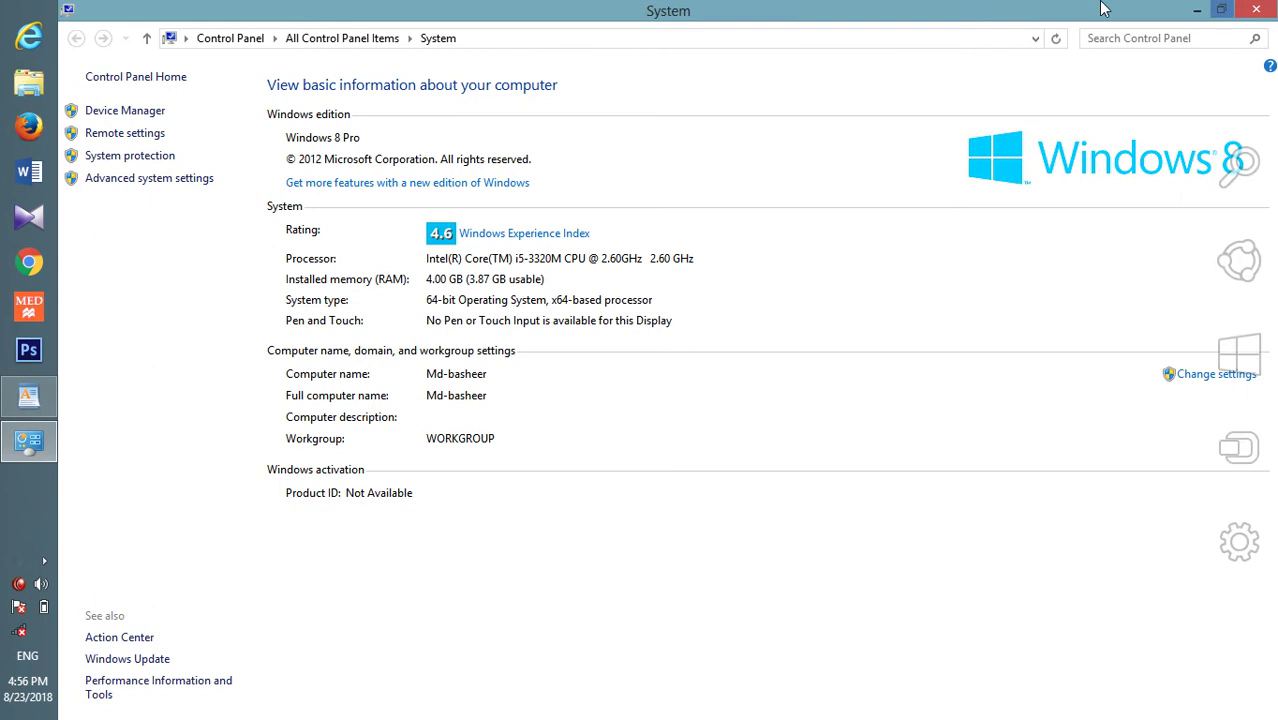
double_click(1097, 22)
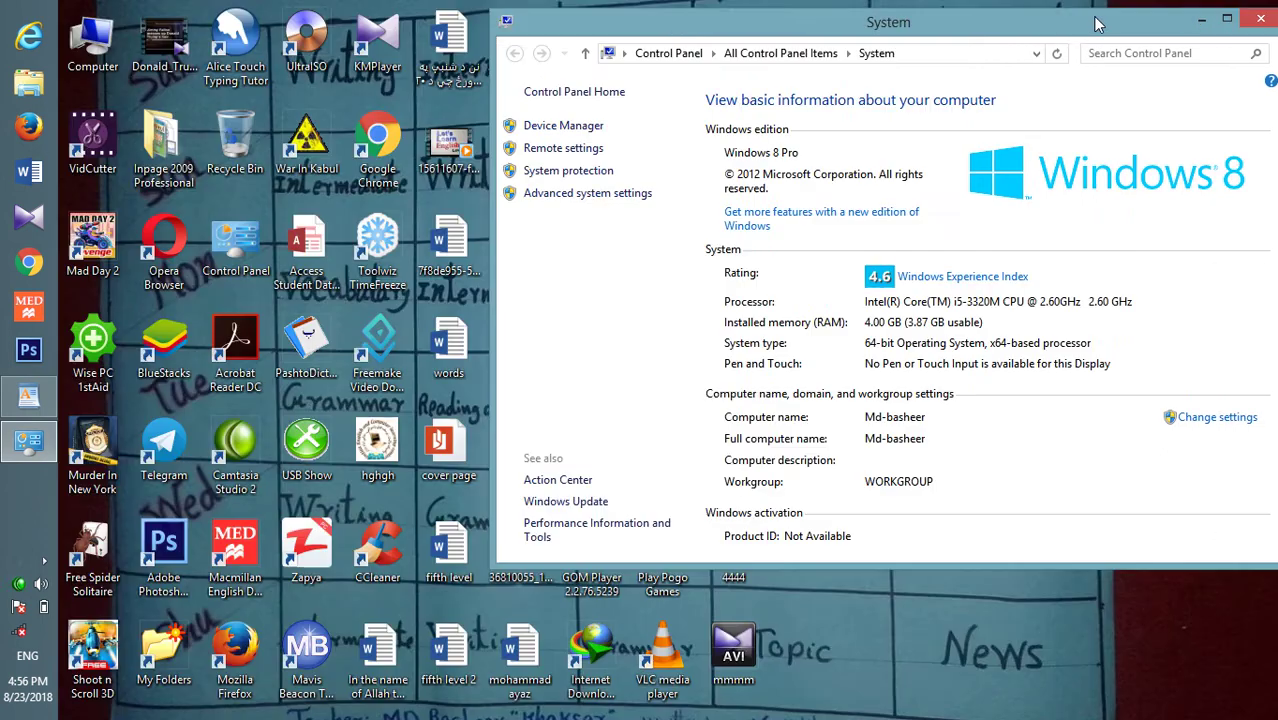
click(1228, 22)
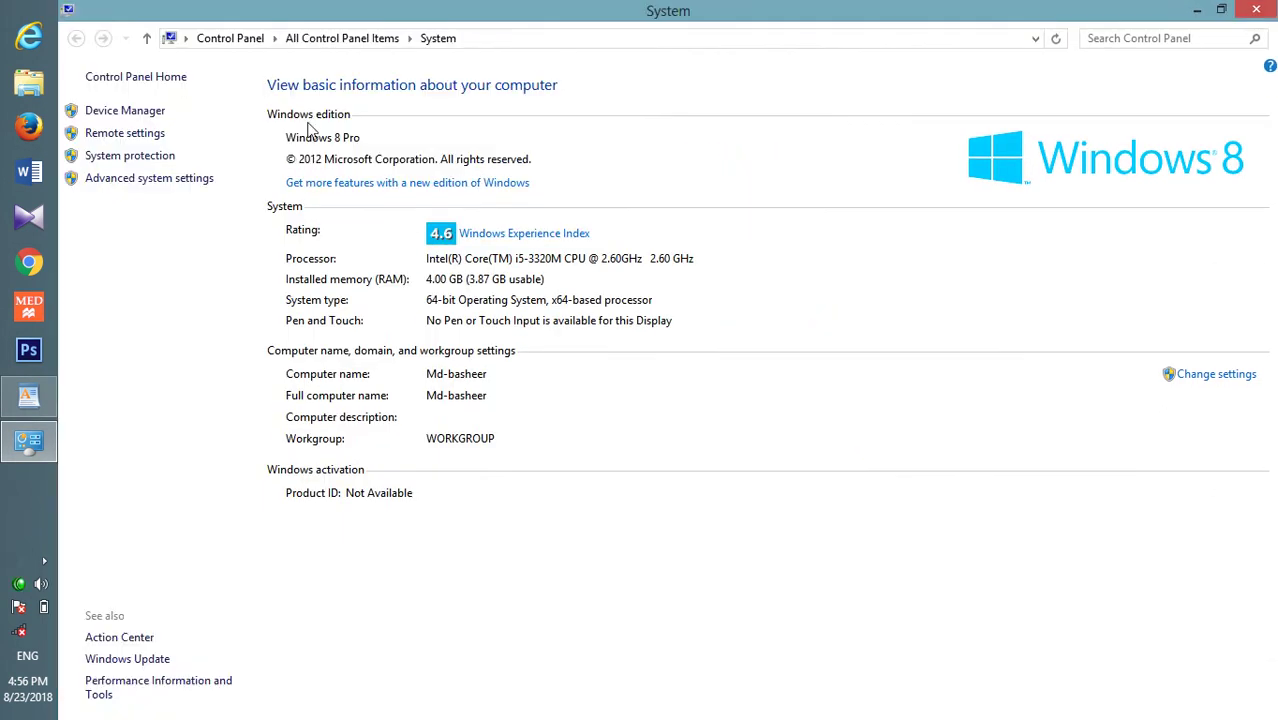
click(133, 179)
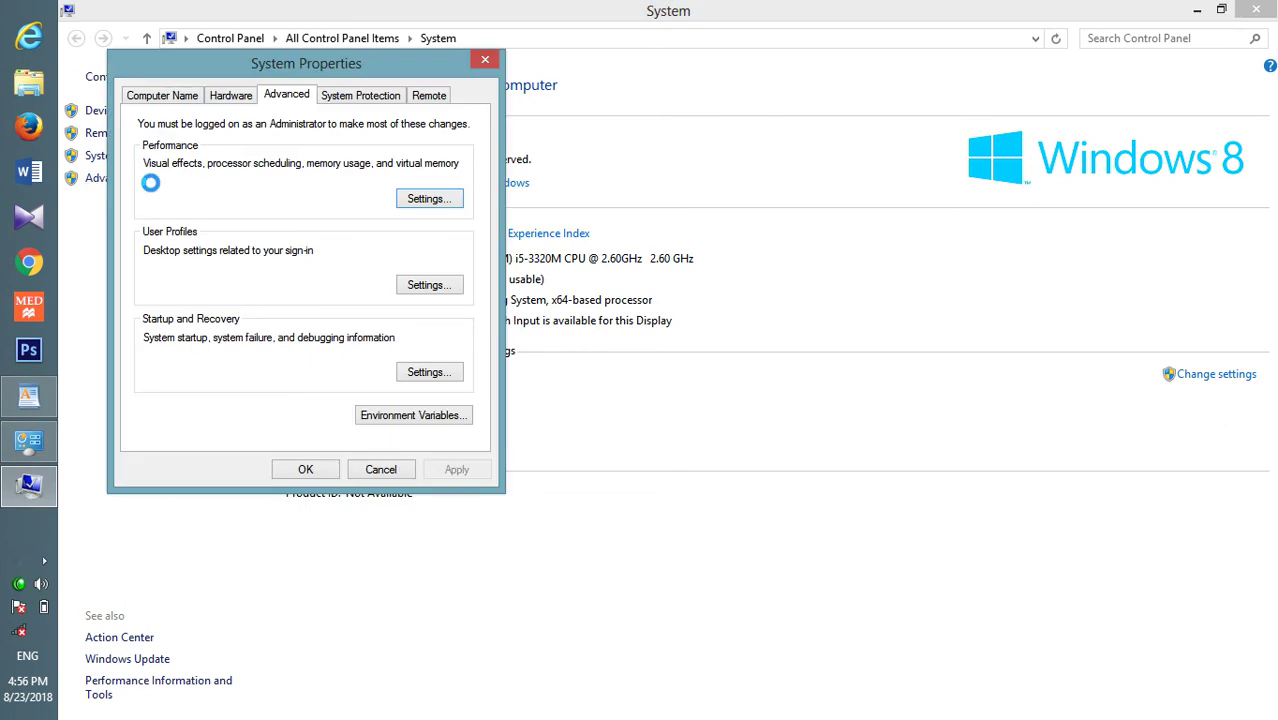
Request the Performance settings from System Properties and close the System window behind the dialog.
drag(308, 62, 474, 71)
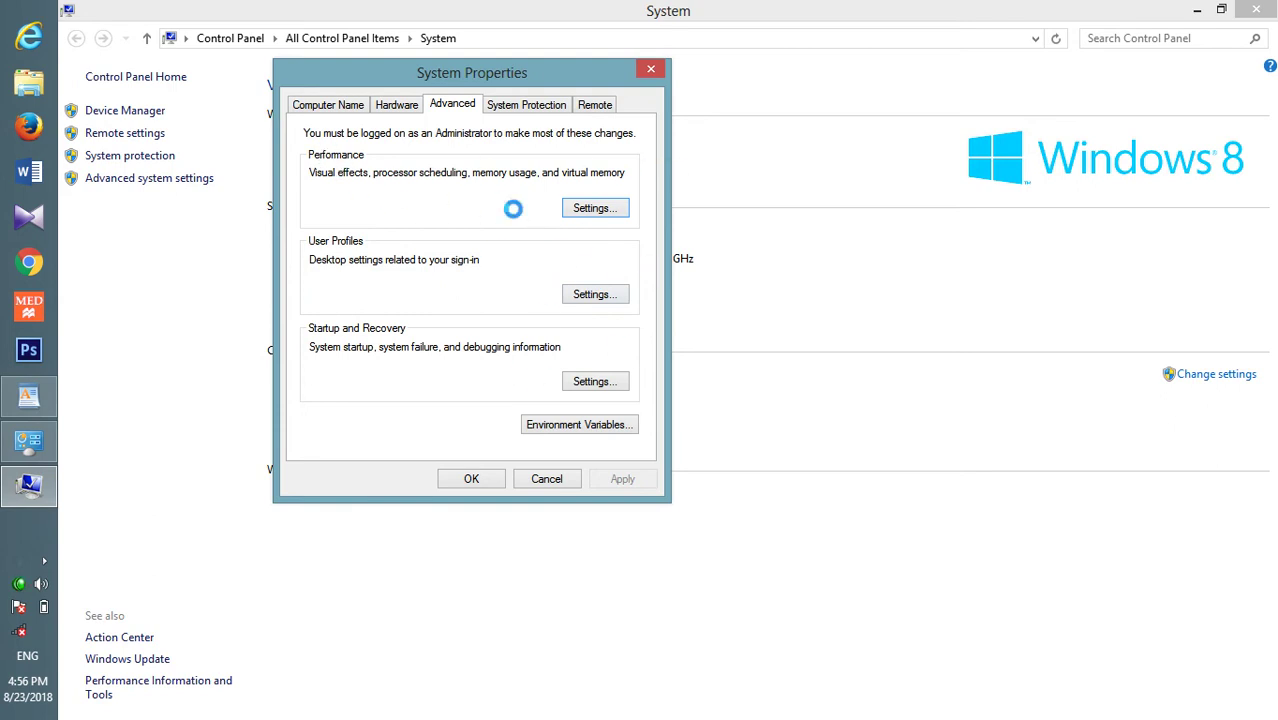
click(595, 208)
click(1221, 9)
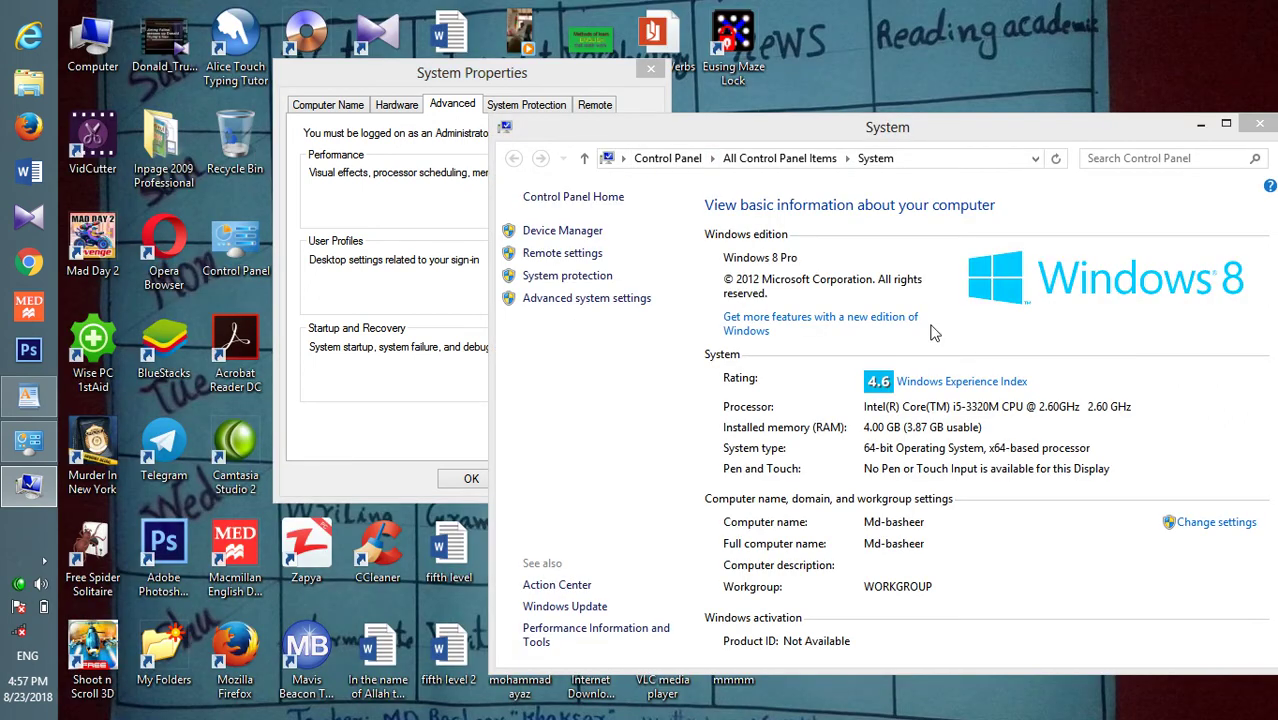
drag(1066, 136, 1066, 182)
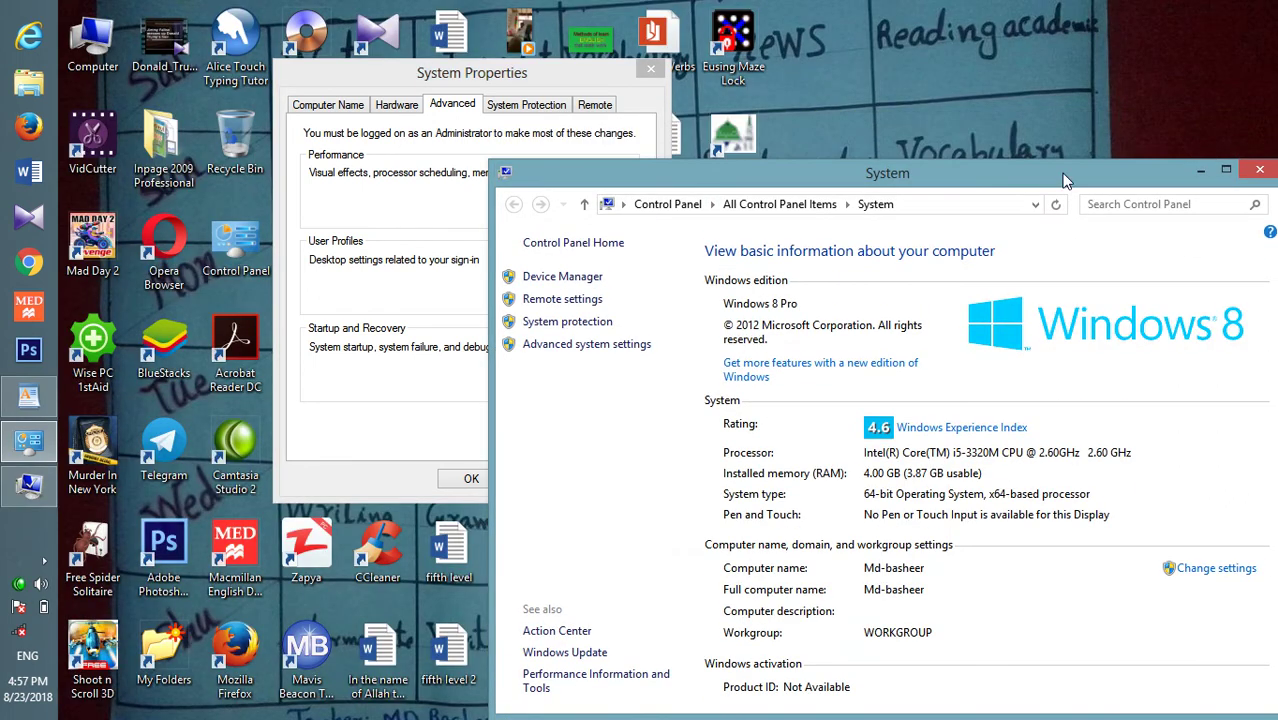
click(1259, 173)
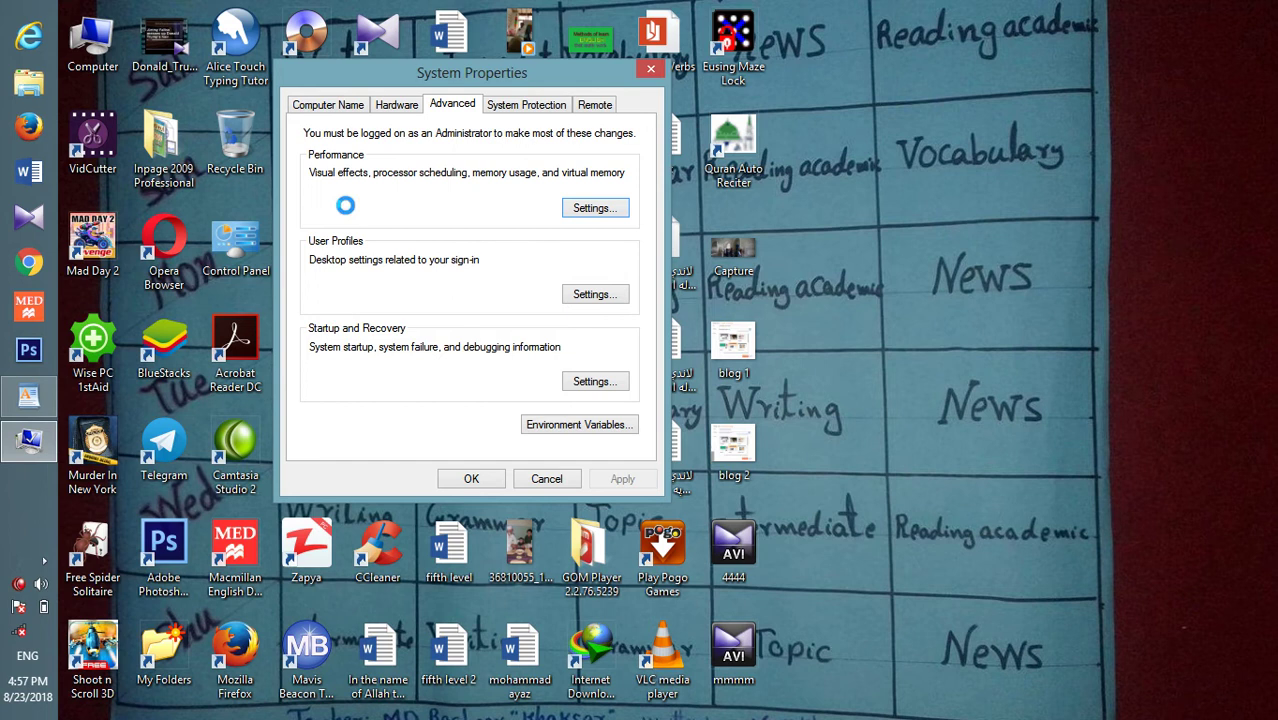
Set the visual effects in Performance Options to "Adjust for best performance" and confirm both the Performance Options and System Properties dialogs.
drag(398, 68, 926, 82)
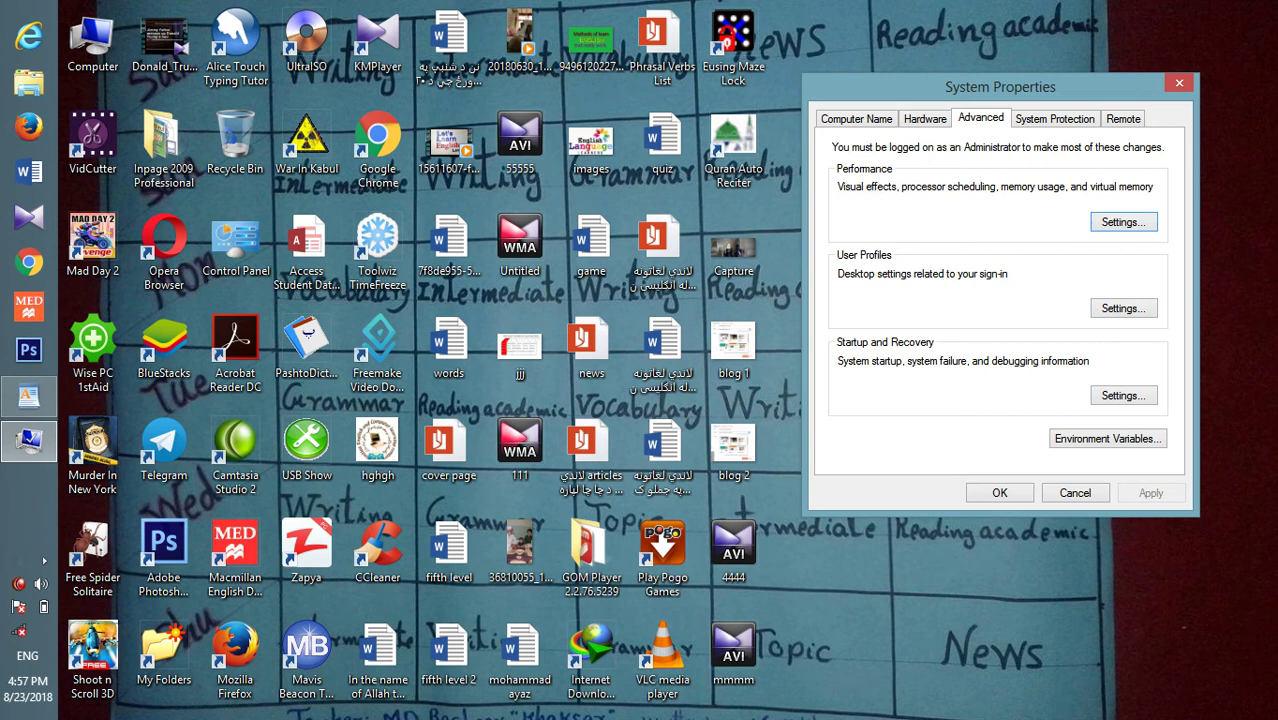
click(1122, 222)
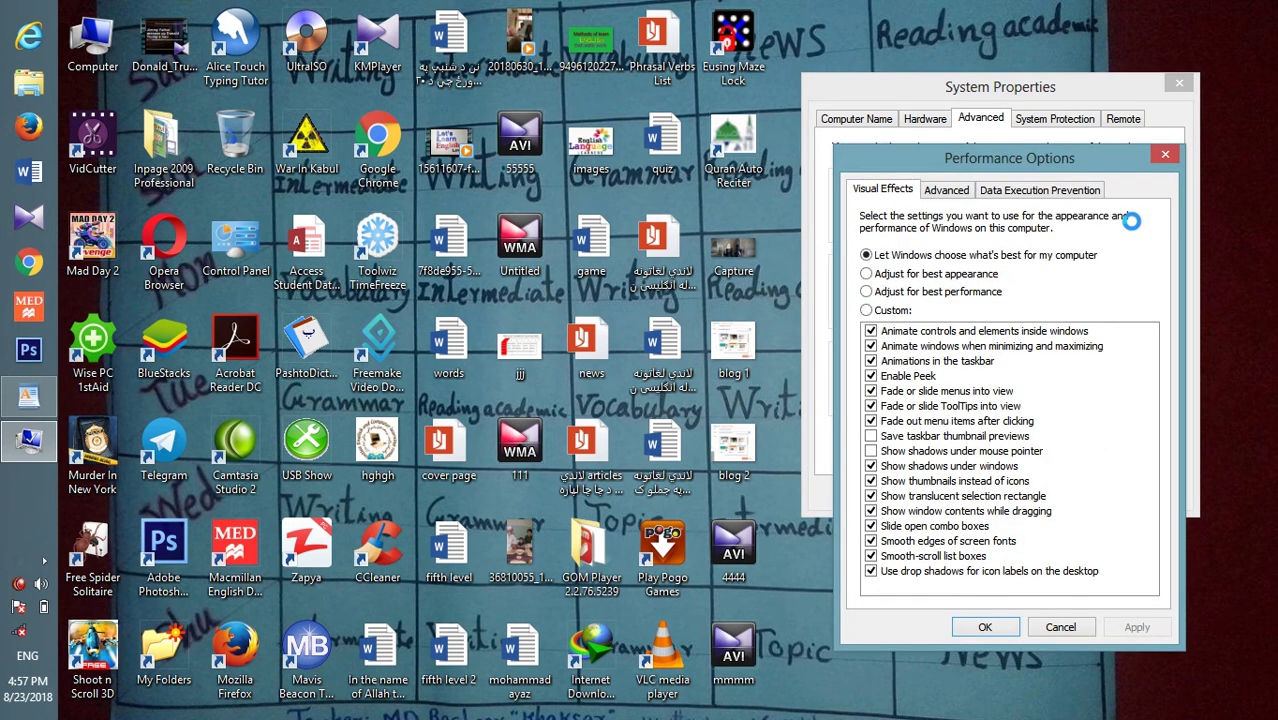
drag(926, 153, 912, 117)
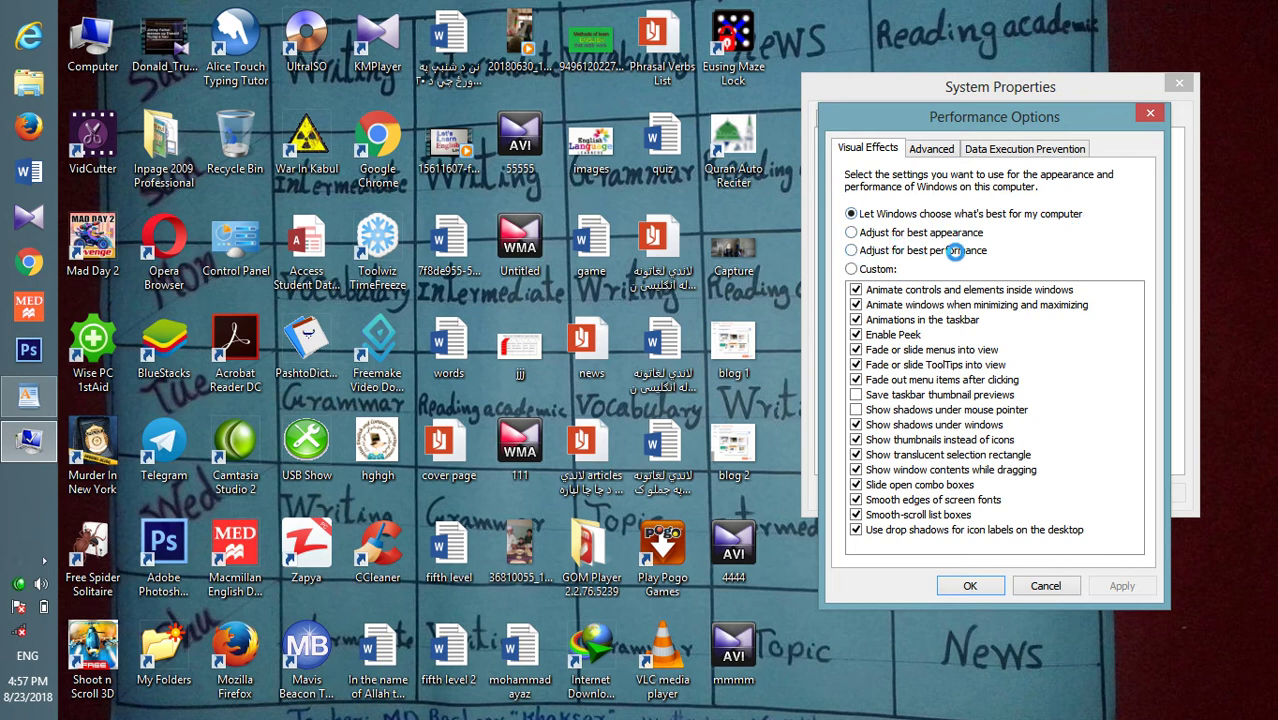
click(871, 251)
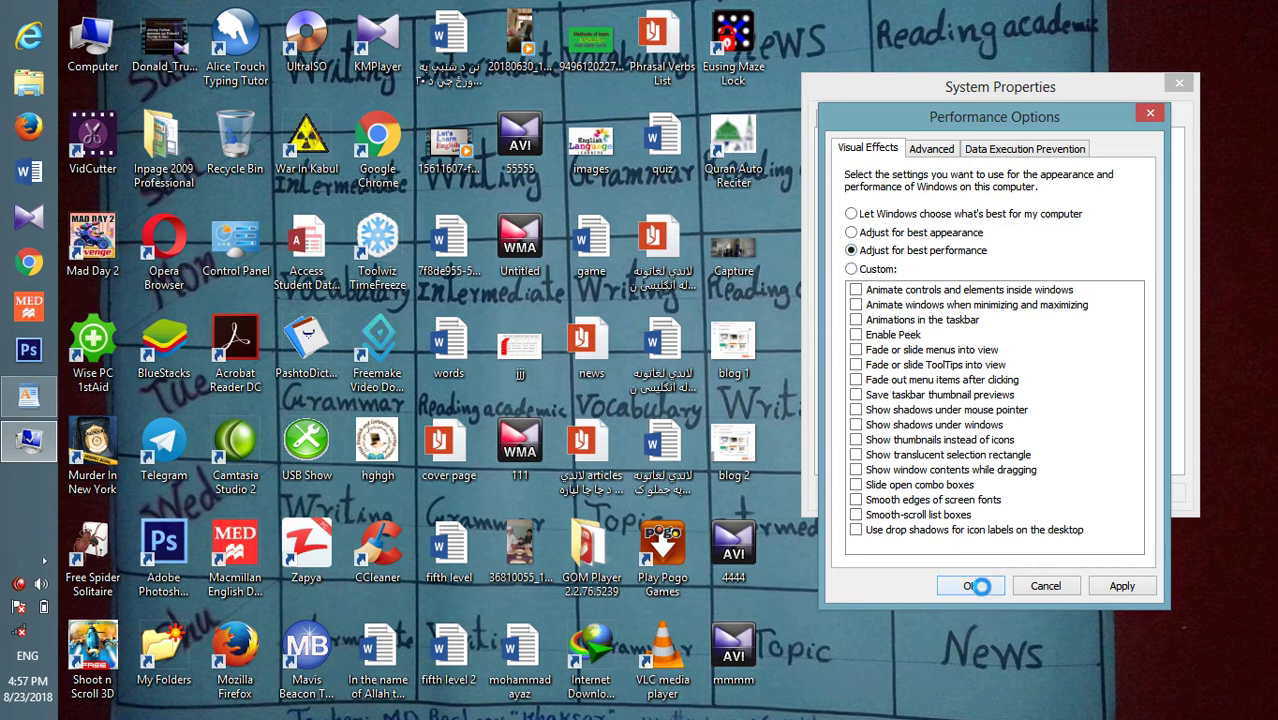
click(979, 586)
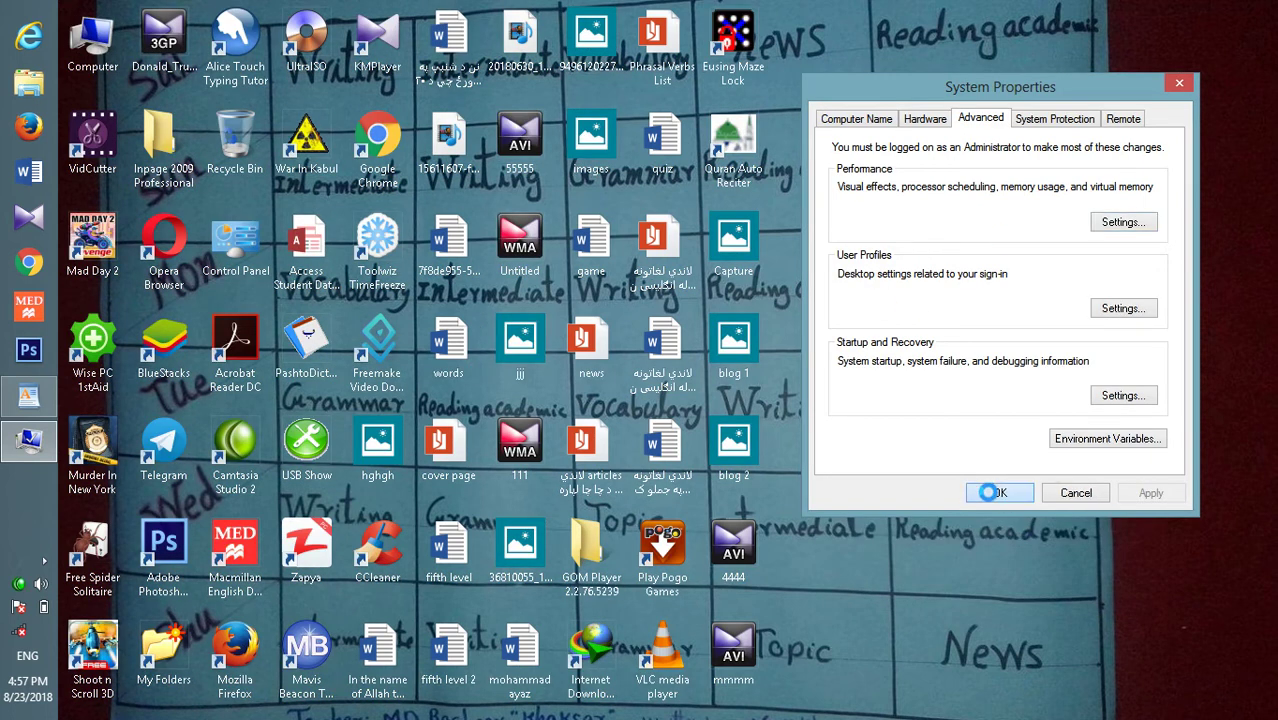
click(999, 493)
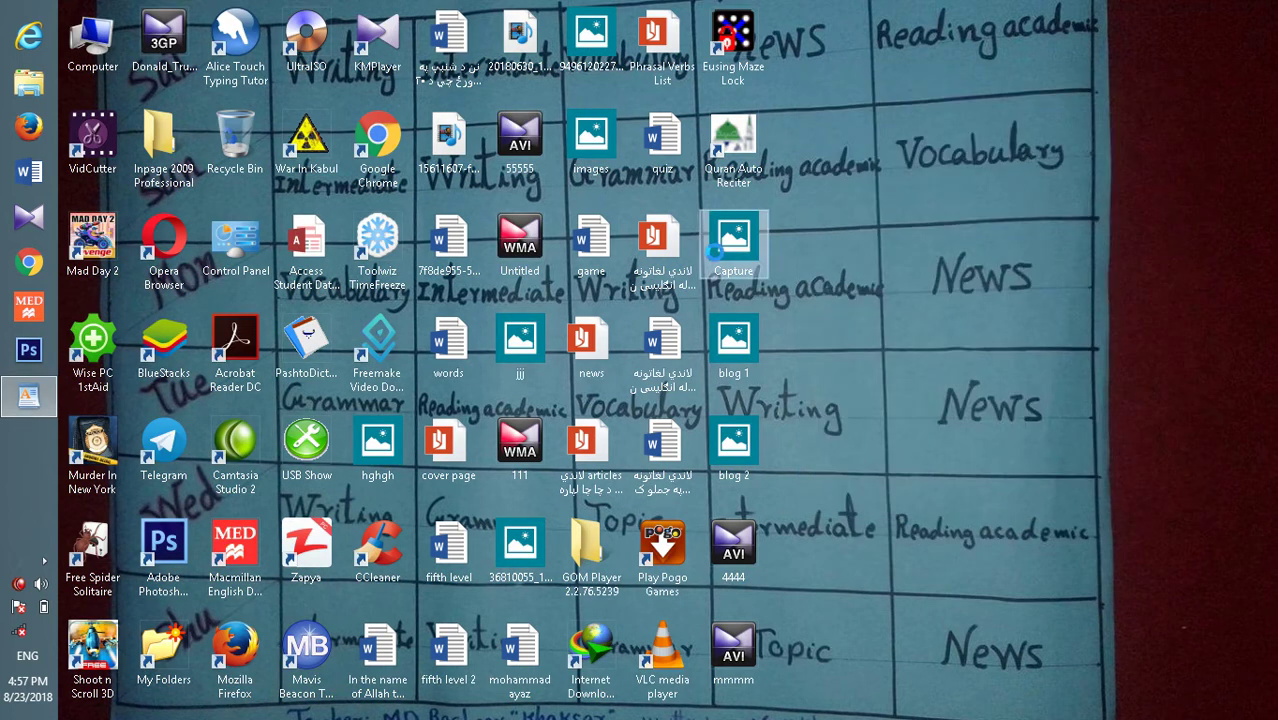
Browse Local Disk (F:) to the IMECLC folder and its COMPUTER subfolder, close the window and refresh the desktop.
double_click(88, 40)
double_click(778, 233)
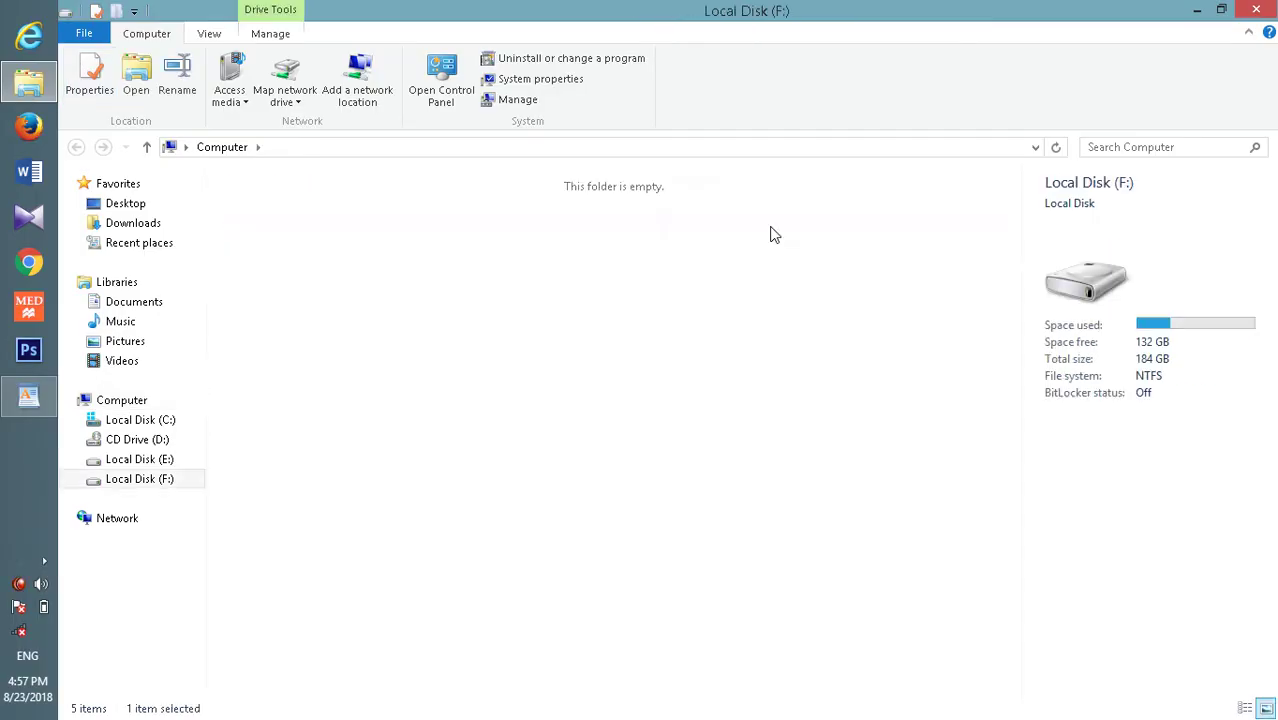
double_click(770, 225)
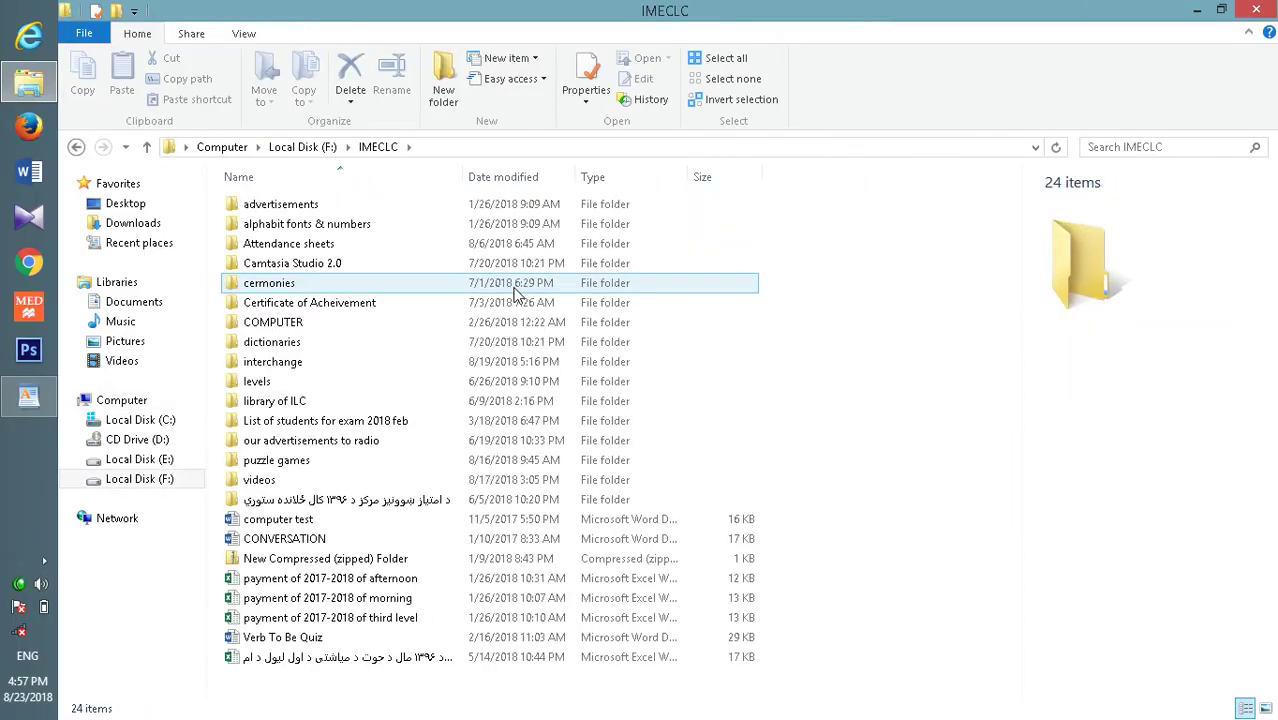
double_click(343, 321)
click(1256, 10)
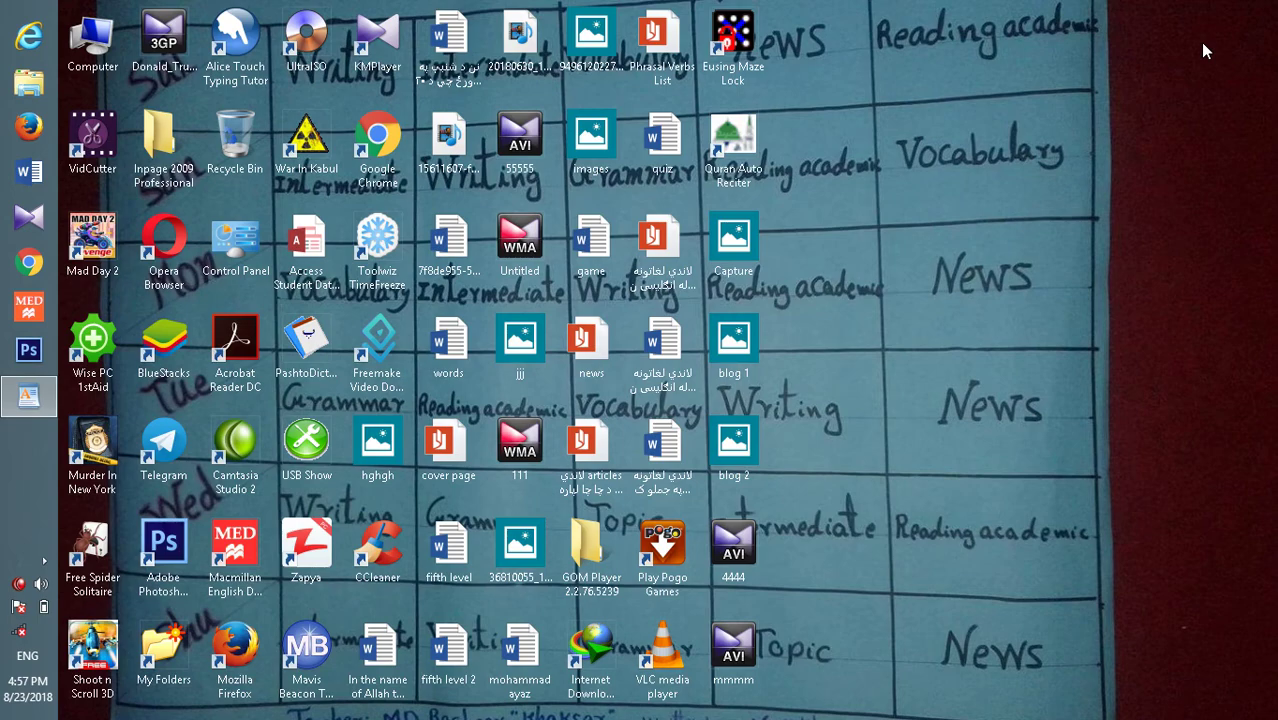
right_click(930, 51)
click(960, 127)
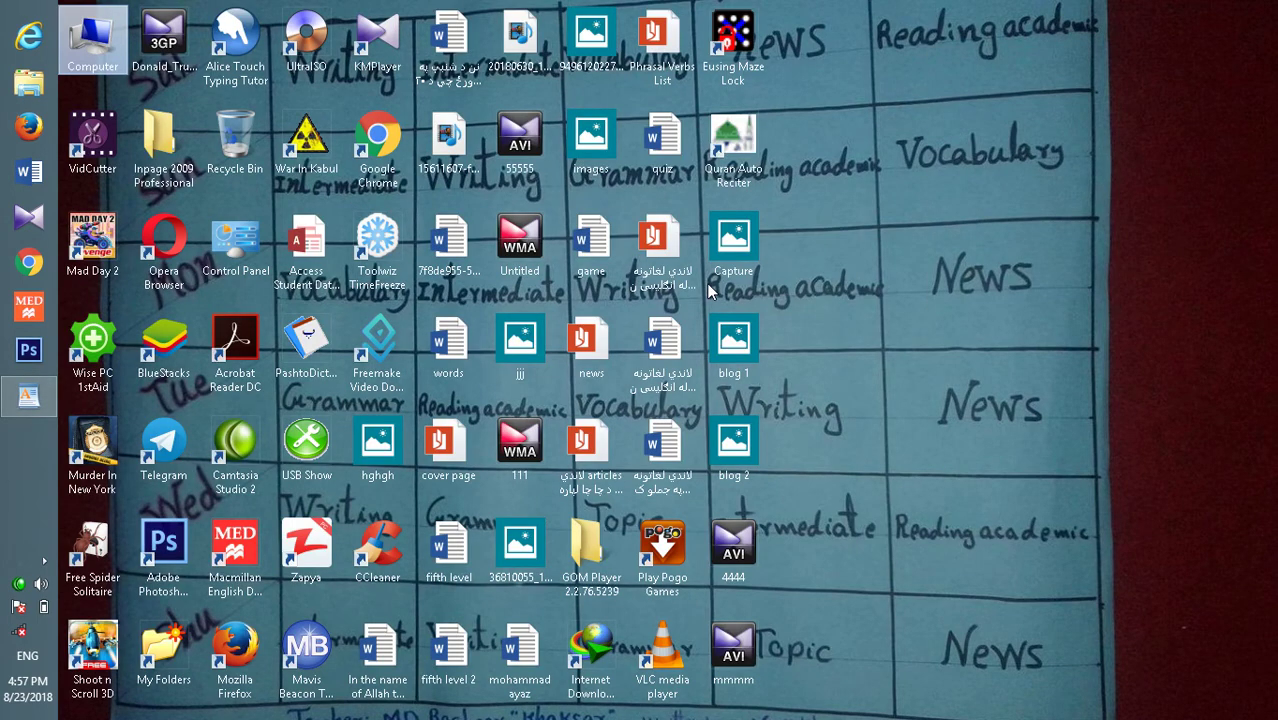
Open the properties of Local Disk (C:) from Computer and start Disk Cleanup for the drive.
key(Return)
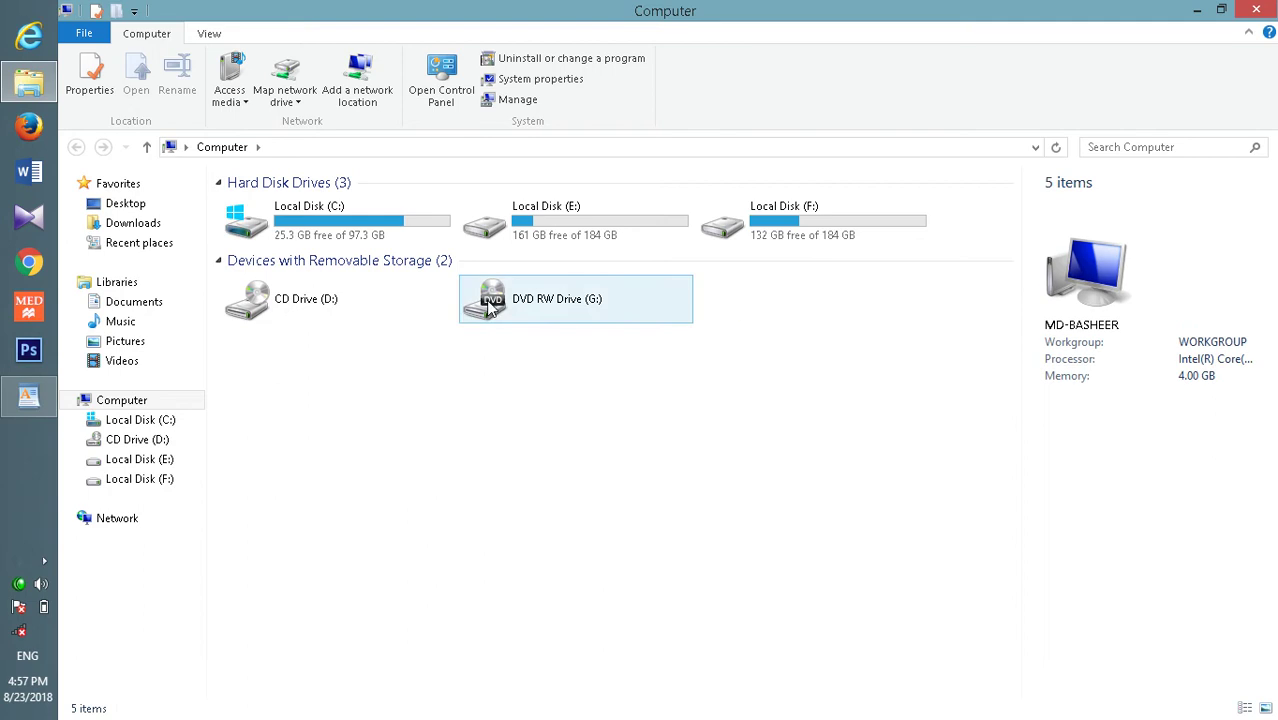
click(337, 241)
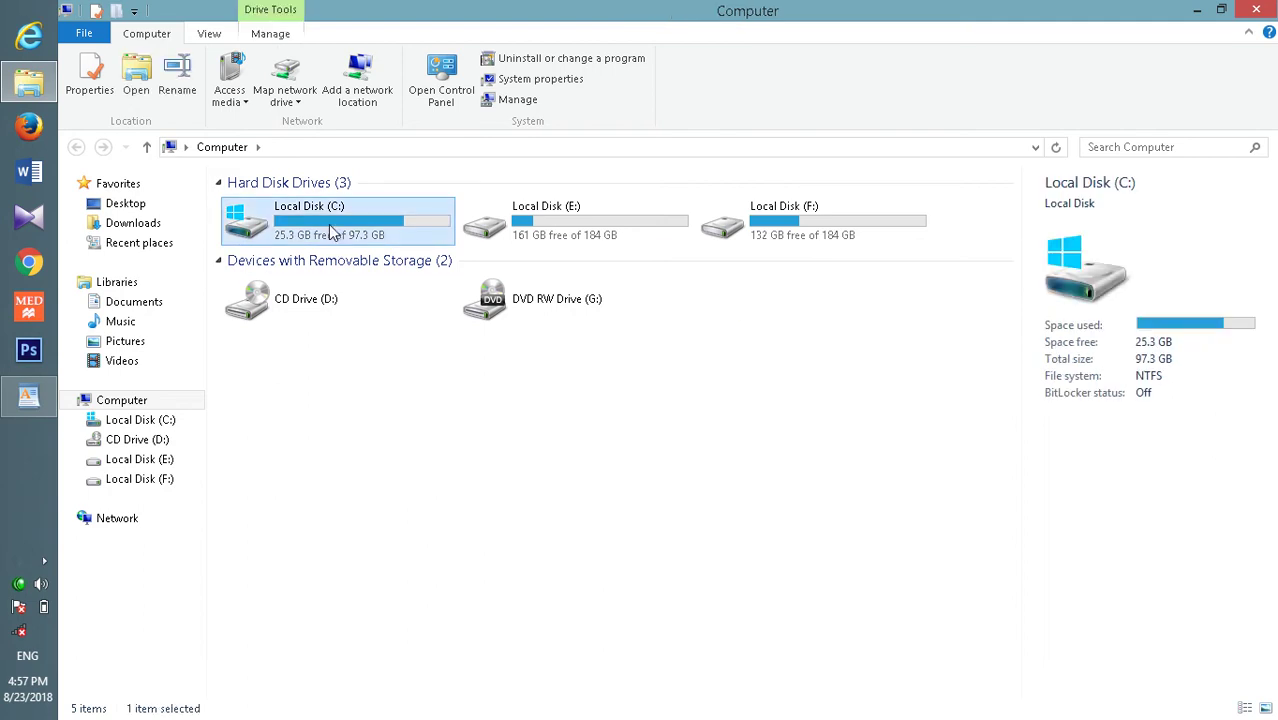
right_click(331, 228)
click(440, 458)
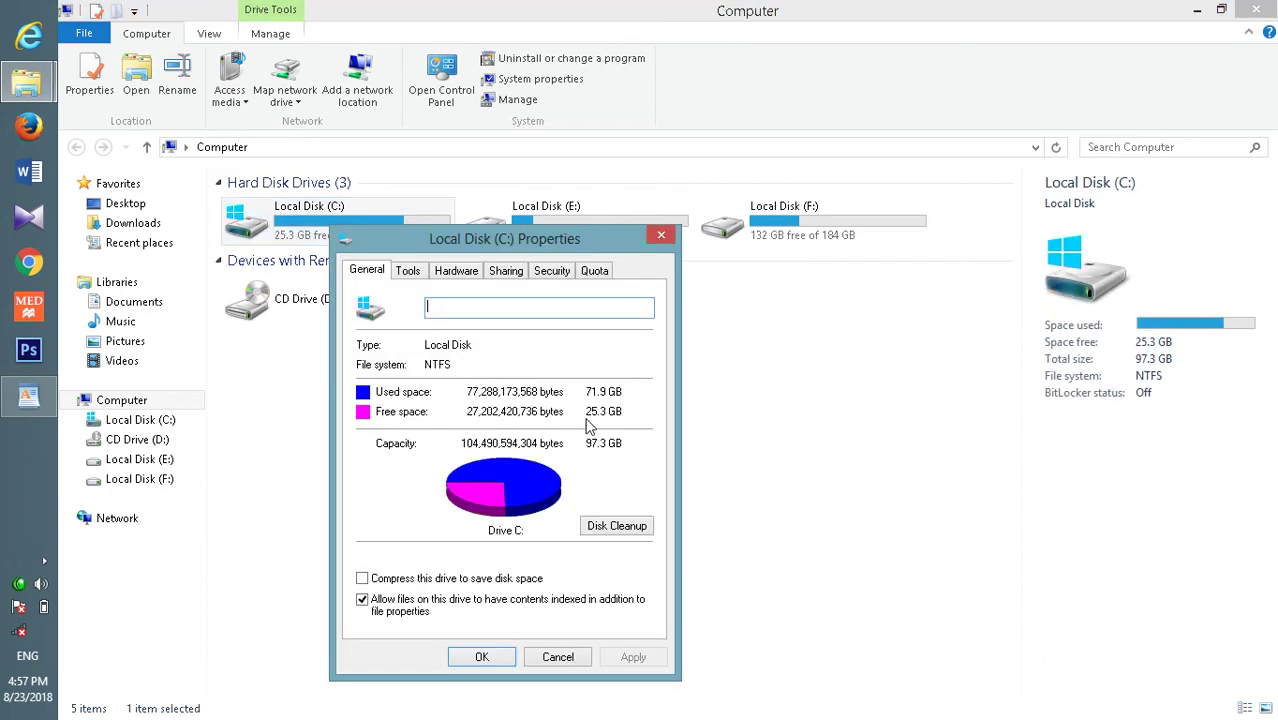
click(604, 534)
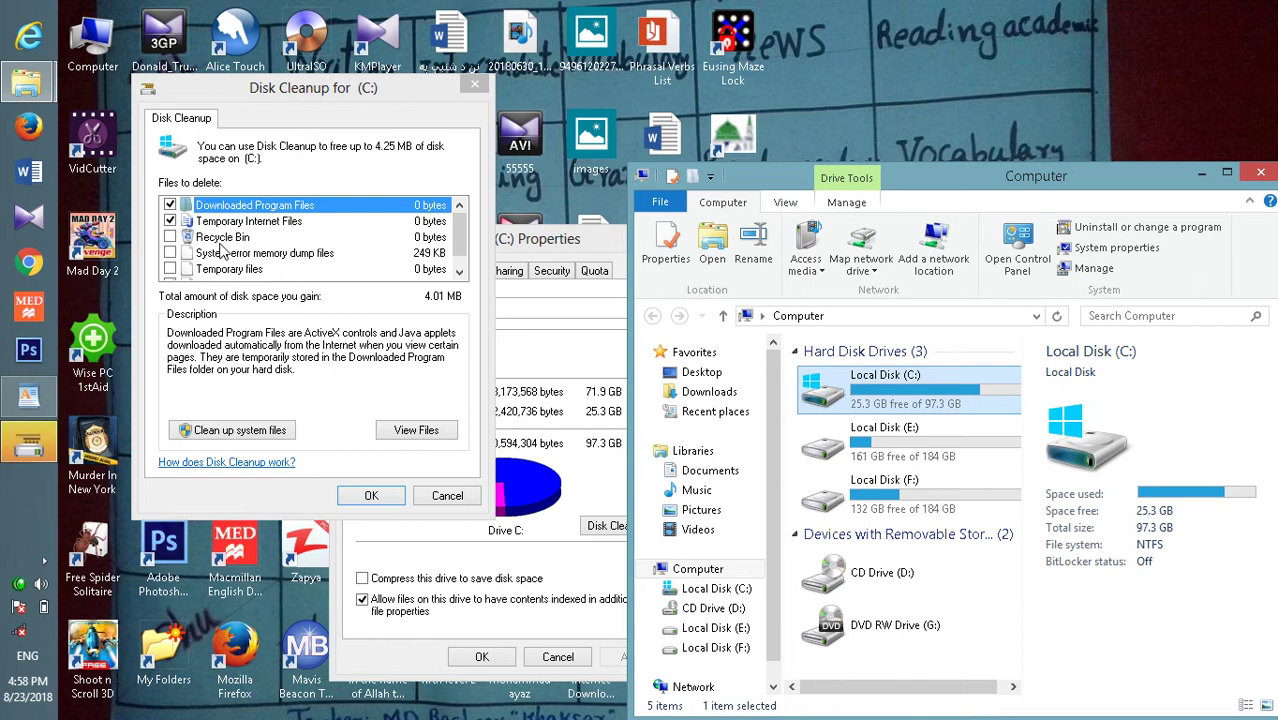
Close the Computer window, include Recycle Bin, System error memory dump files and Temporary files in the C: cleanup, and confirm deleting the files.
click(1260, 172)
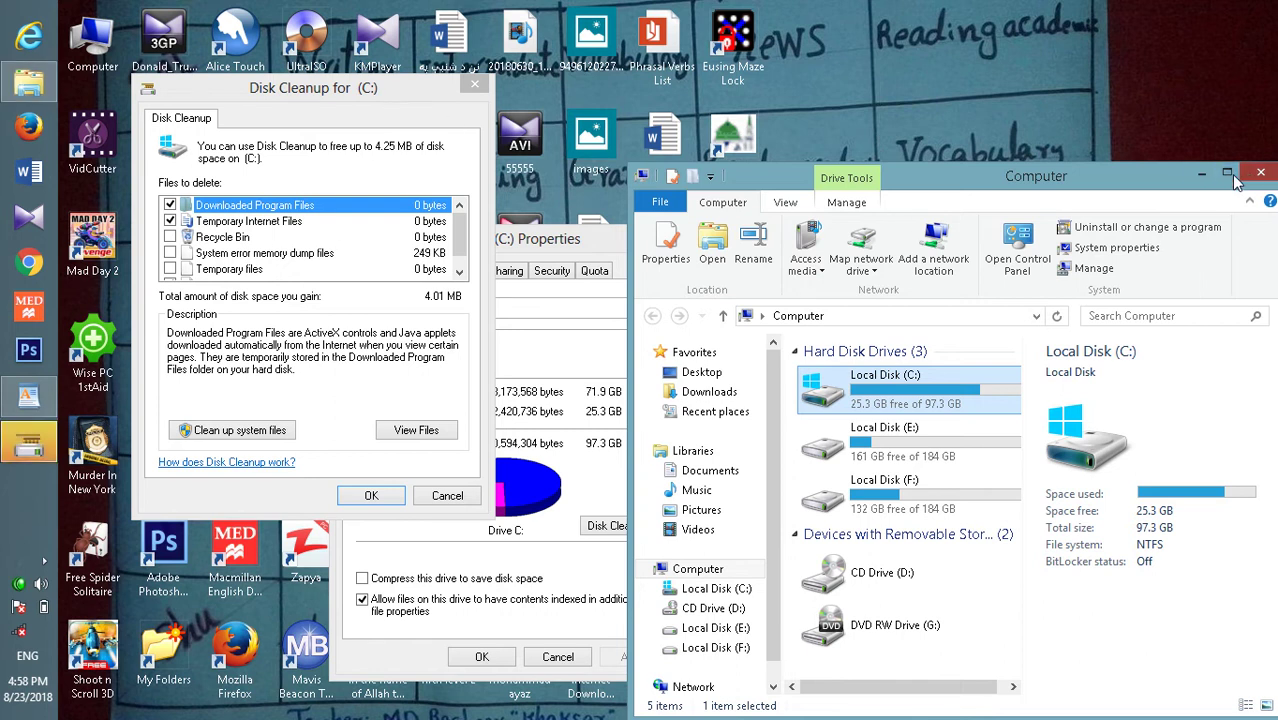
click(661, 236)
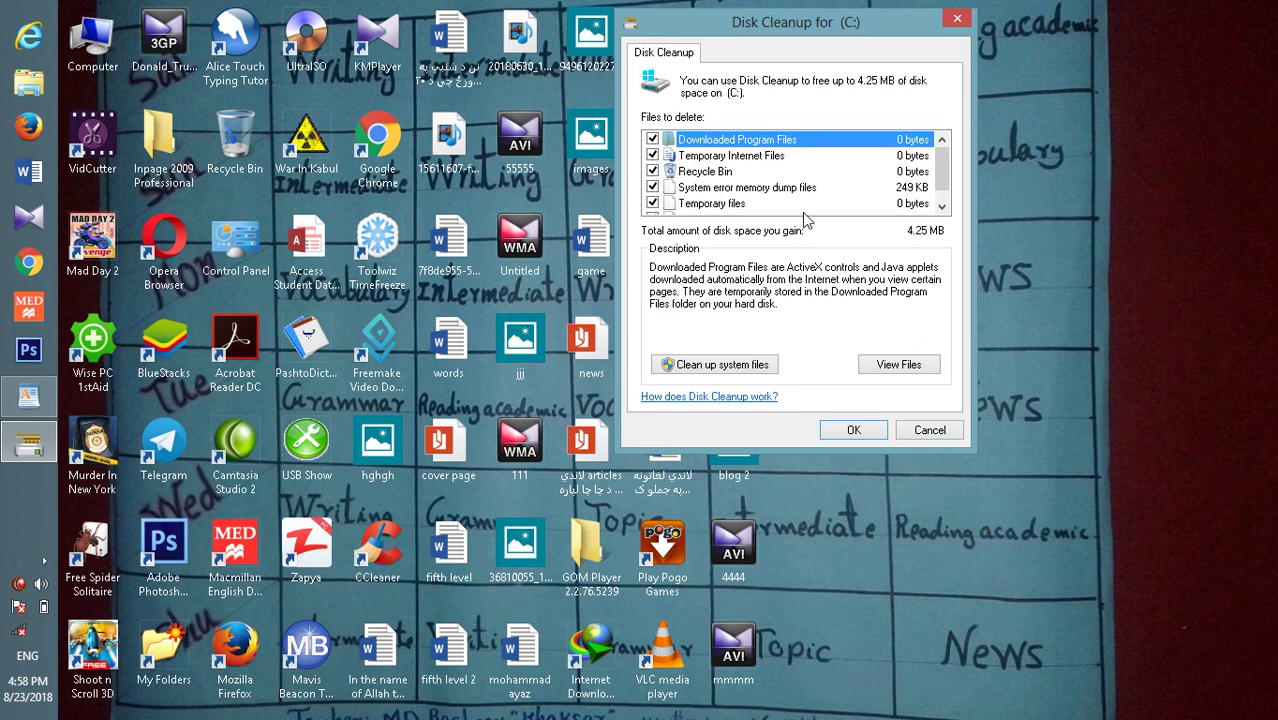
click(941, 205)
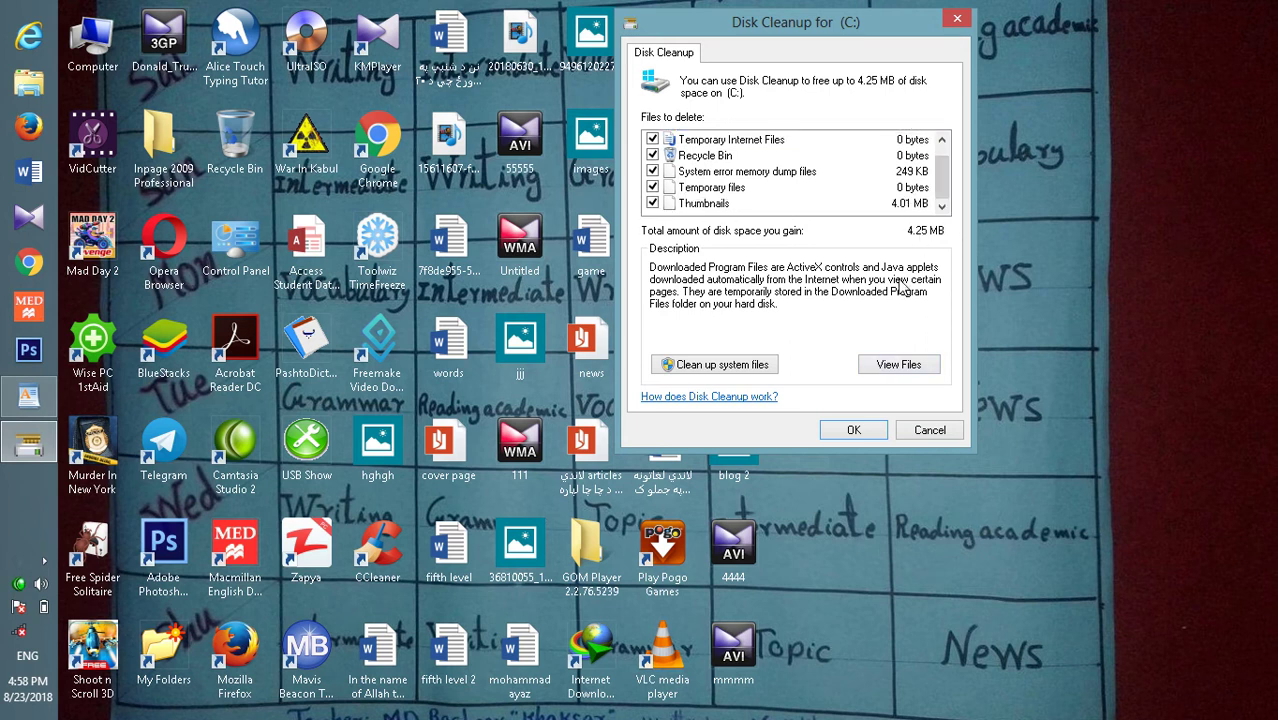
click(848, 432)
click(700, 379)
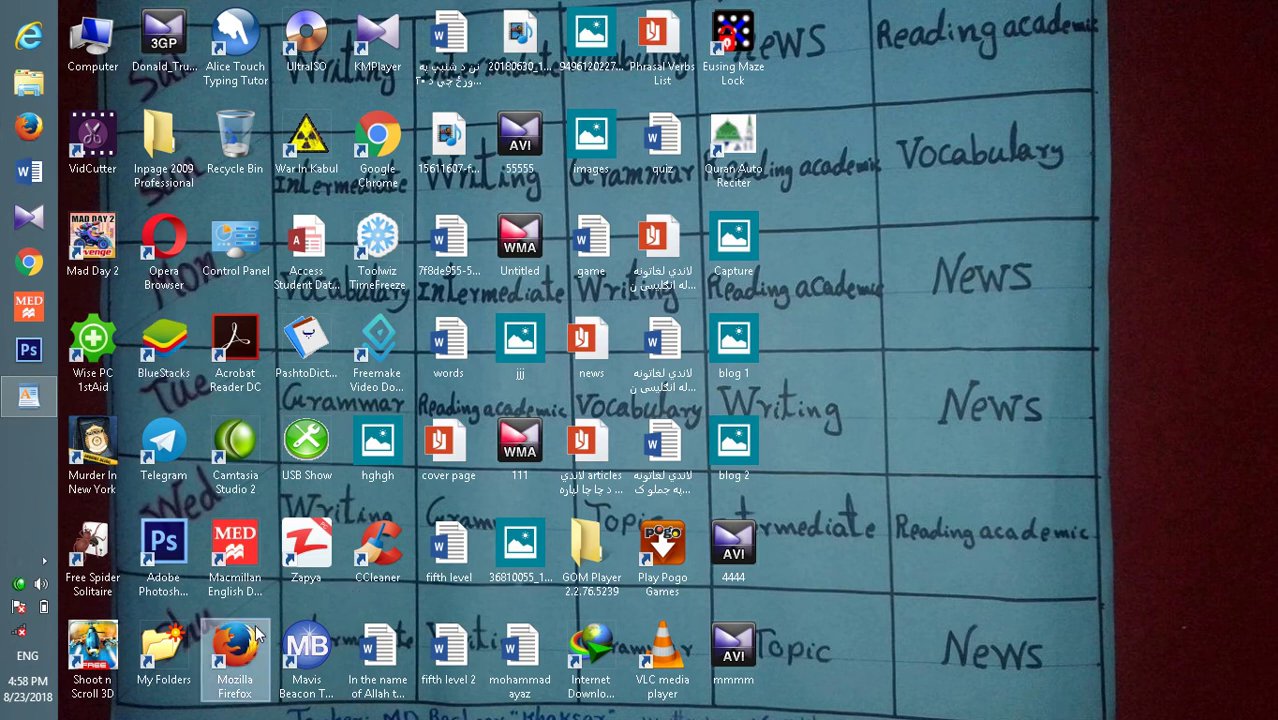
Review the previously used commands in the Run dialog and close it.
key(super+r)
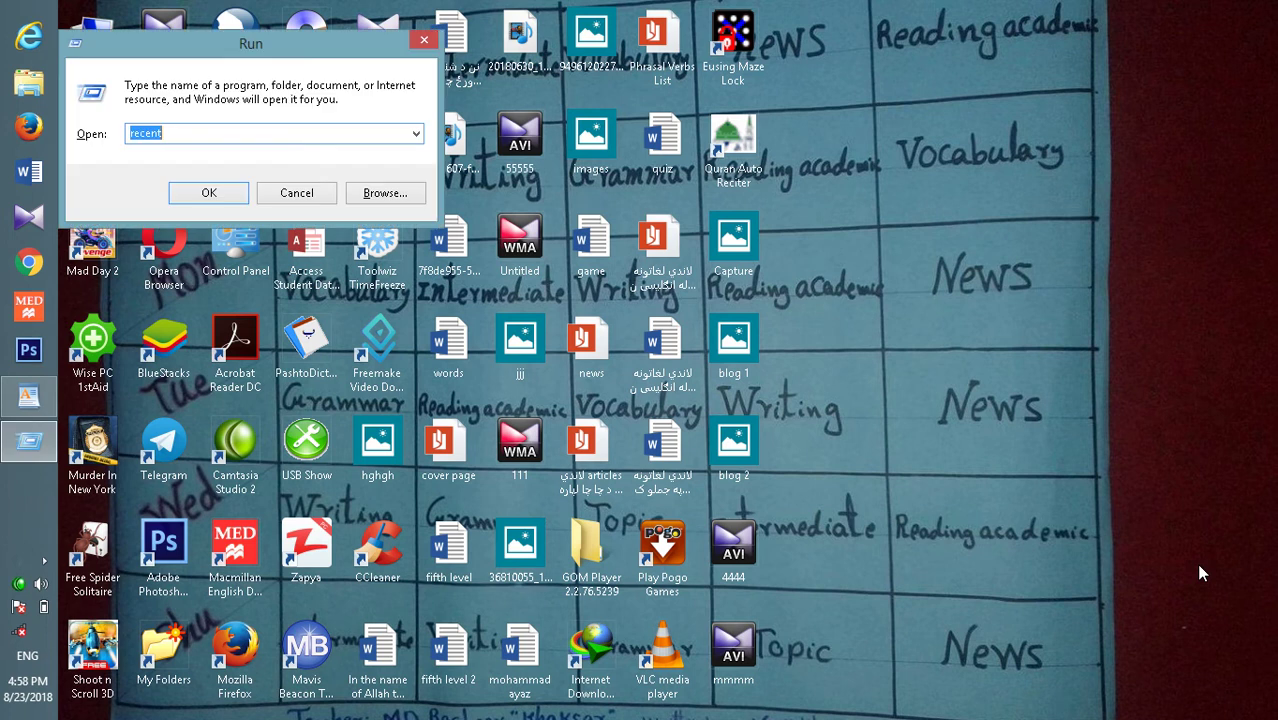
click(415, 133)
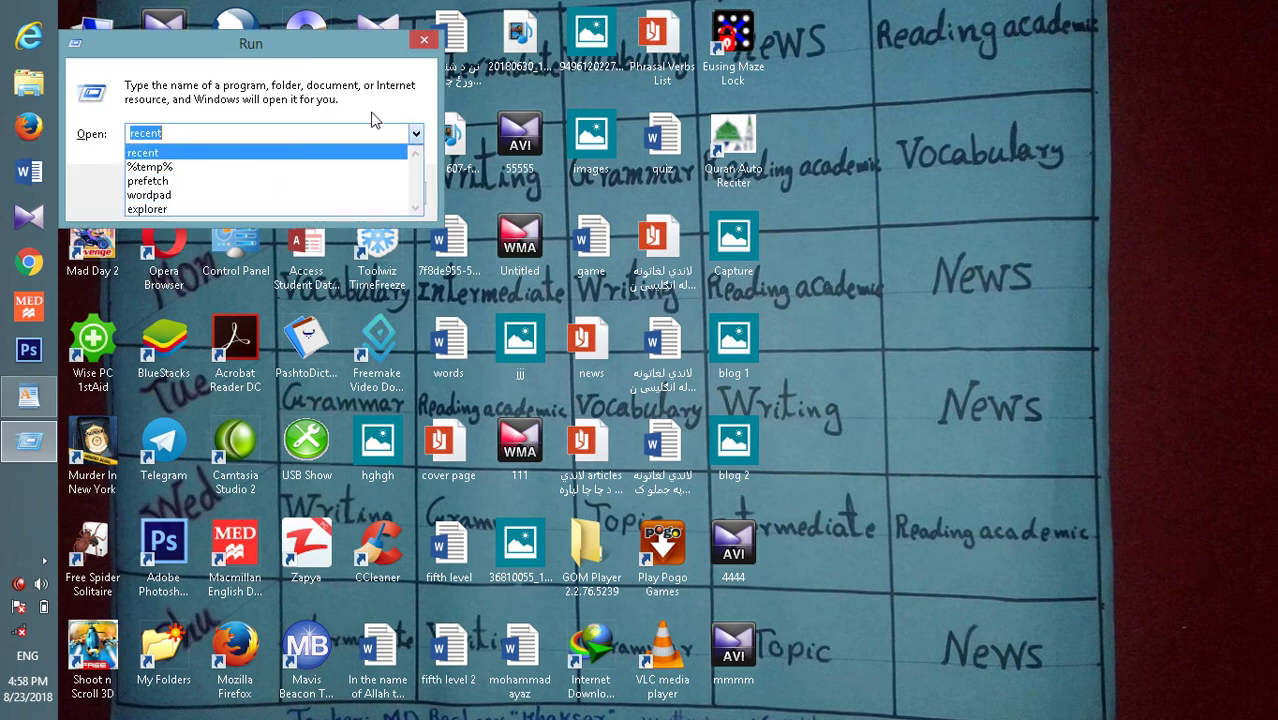
click(428, 52)
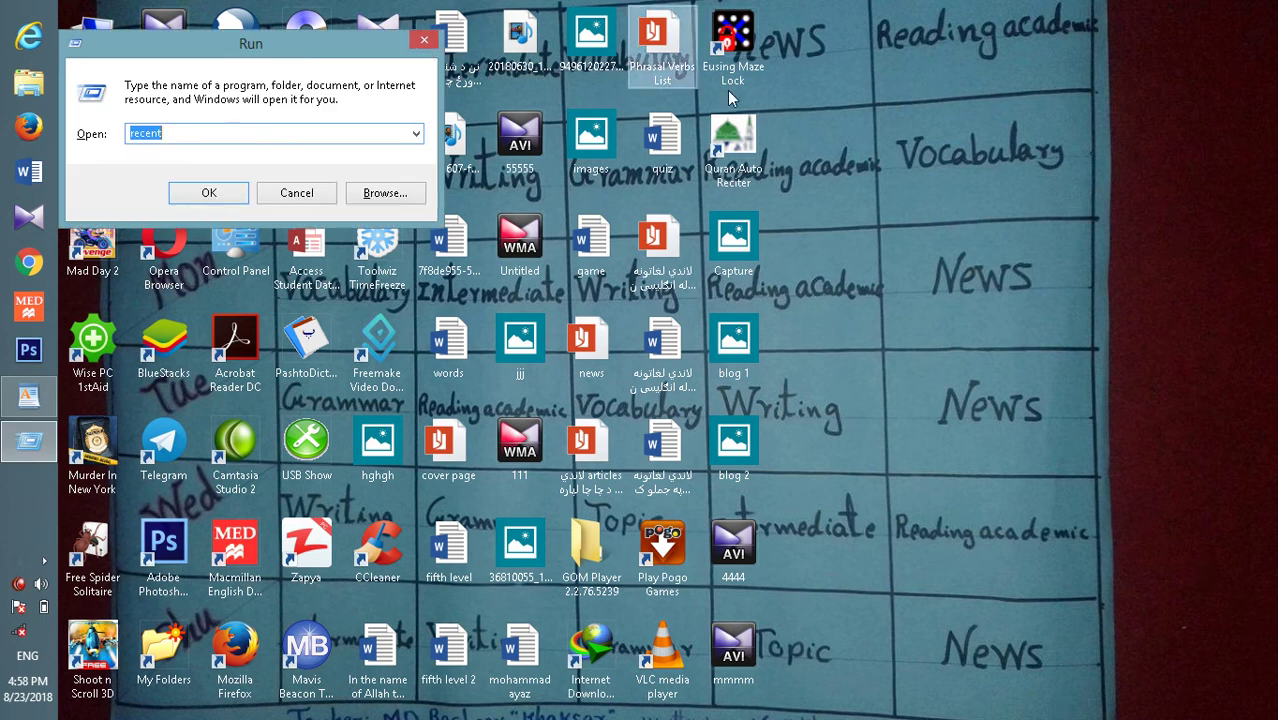
click(425, 43)
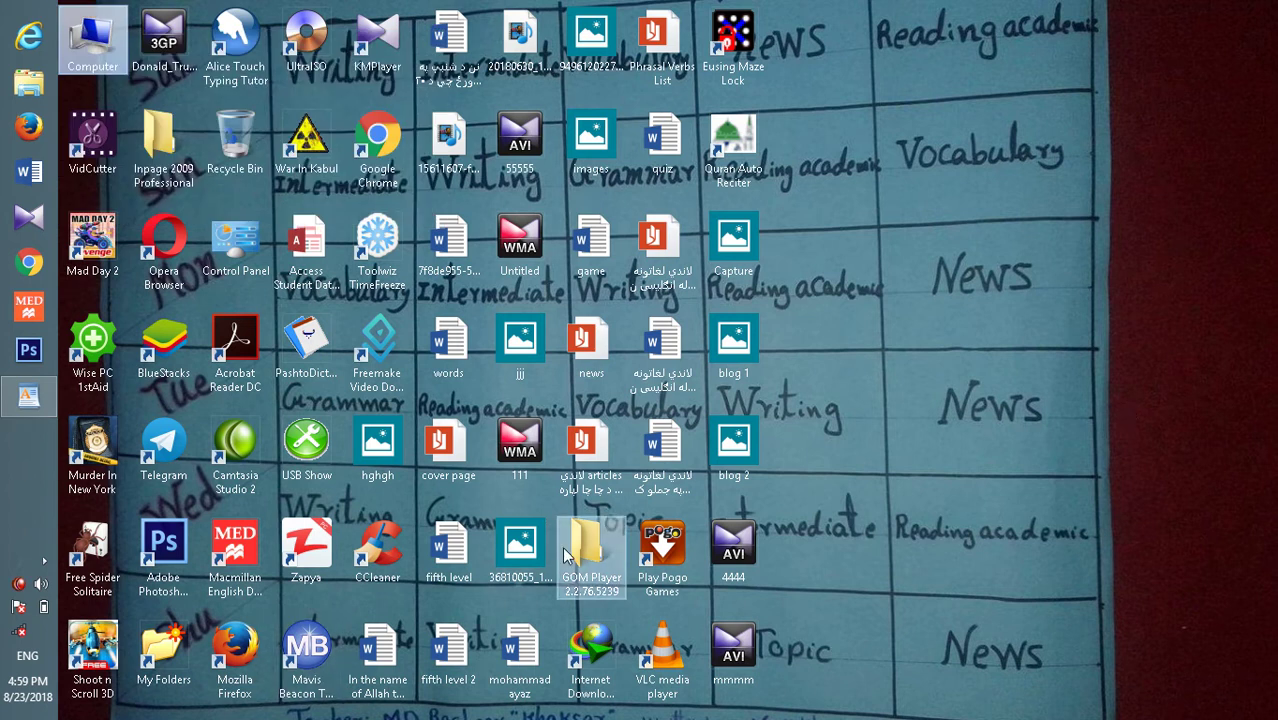
Launch CCleaner from the desktop and maximize its window.
click(389, 543)
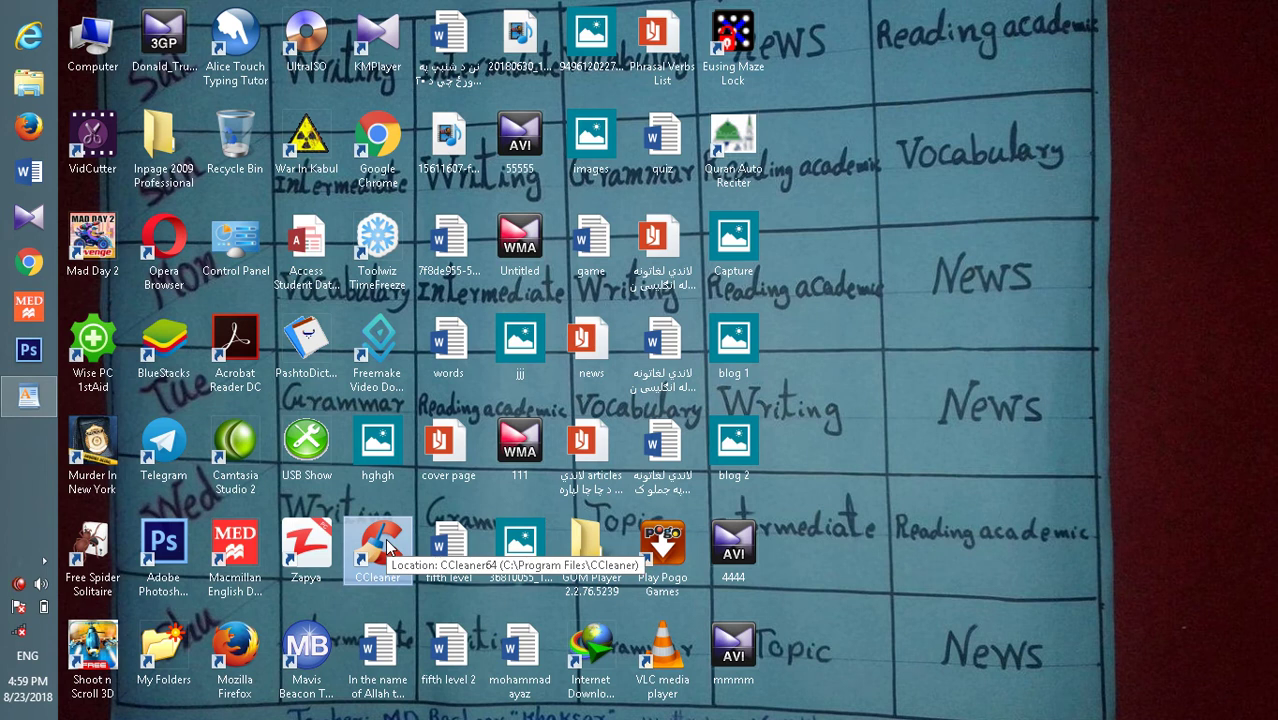
double_click(389, 543)
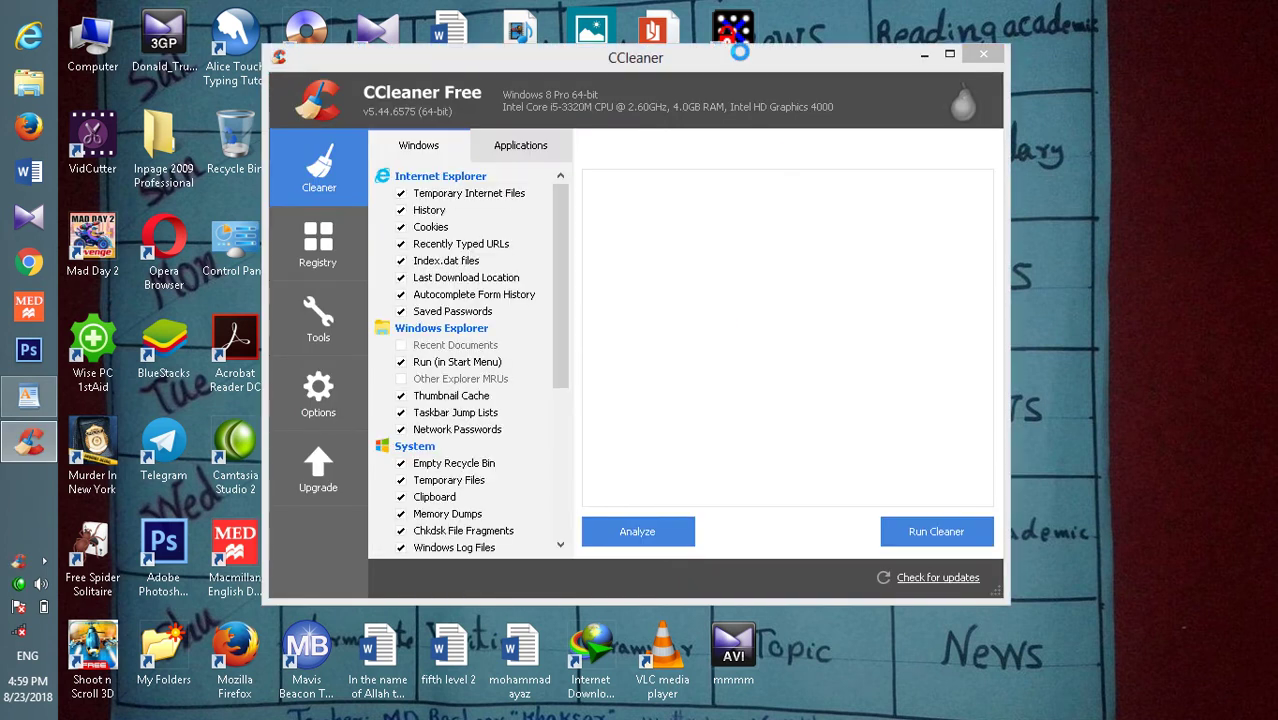
drag(740, 53, 765, 54)
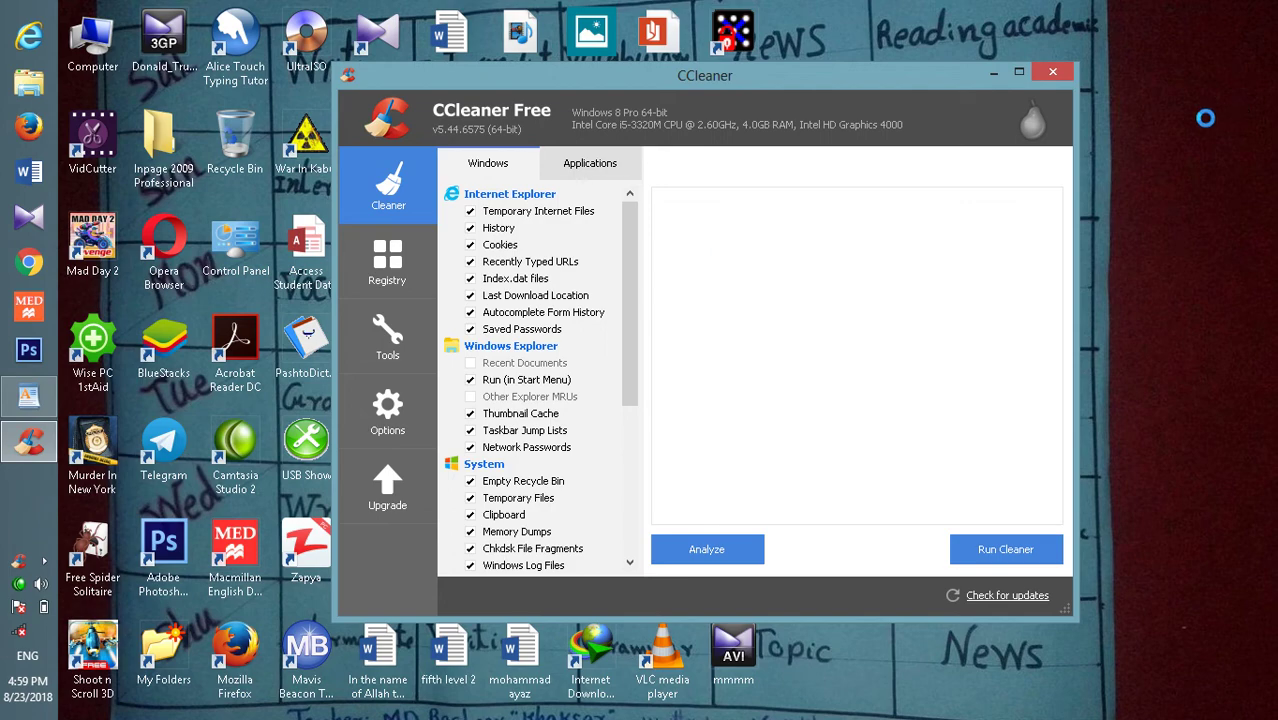
click(1018, 72)
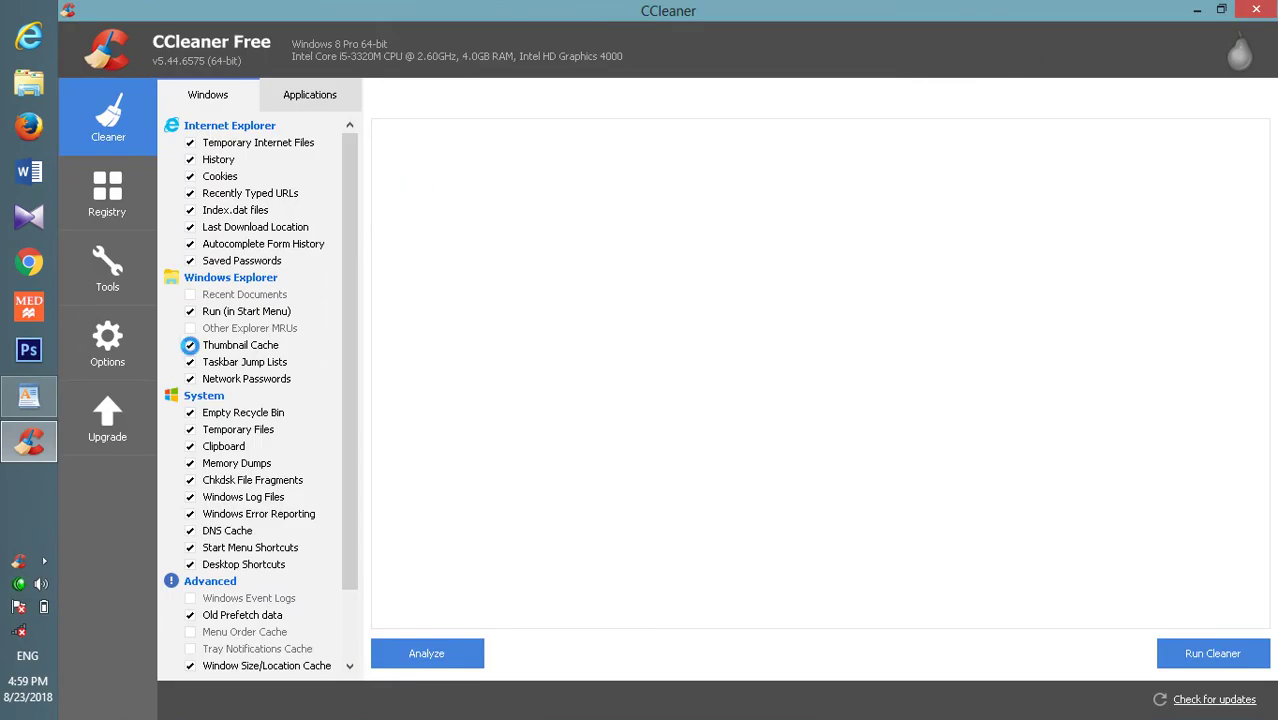
Analyze the system with CCleaner's Cleaner, run the cleaning and confirm deleting the selected files.
click(398, 656)
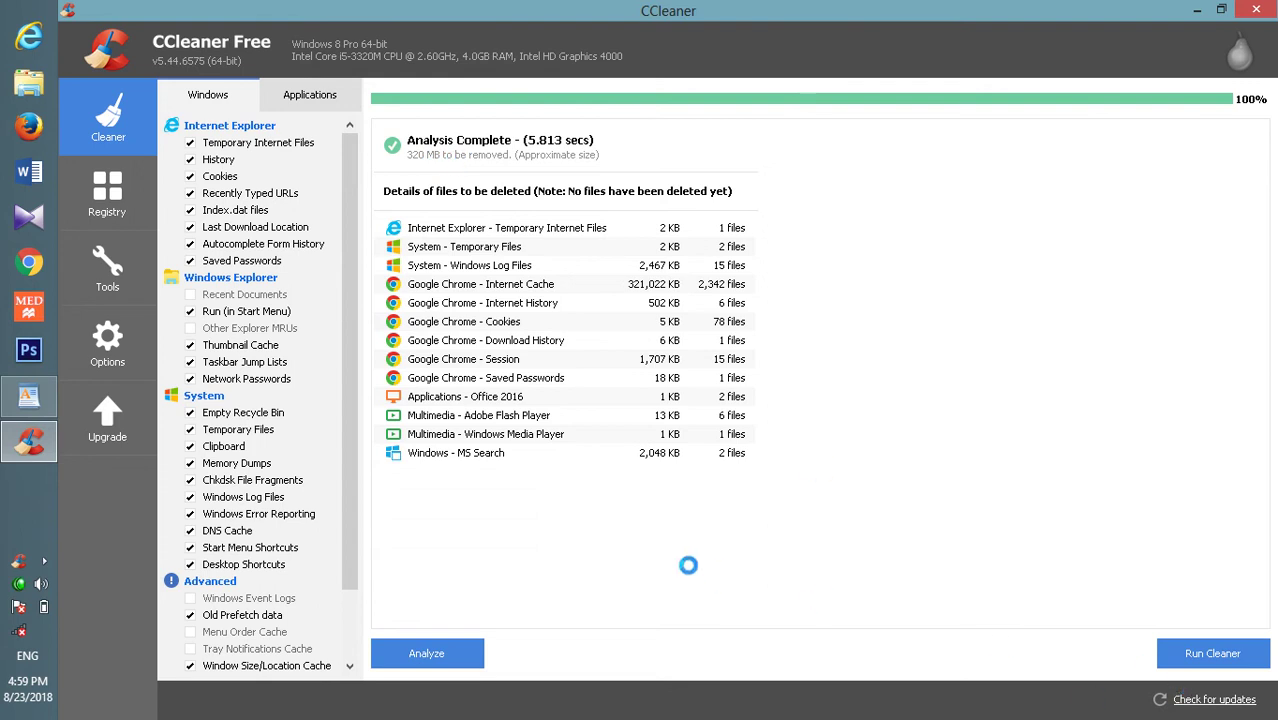
click(1254, 653)
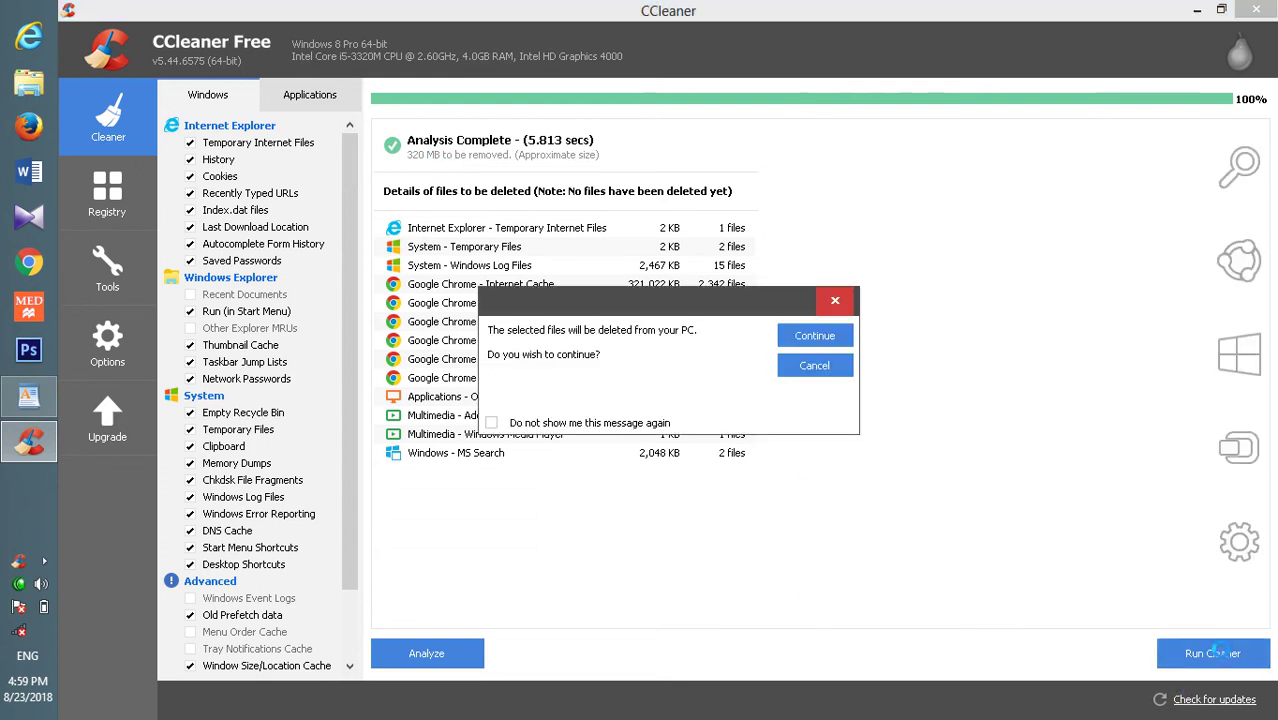
click(808, 337)
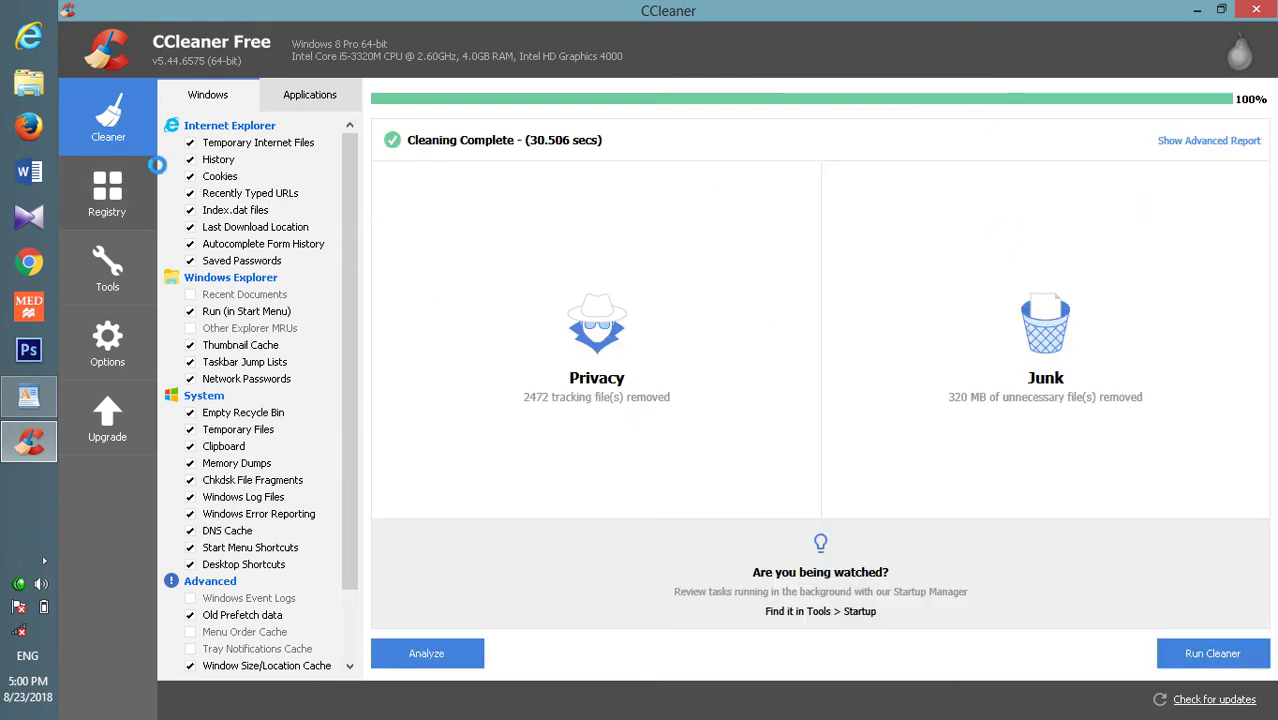
Scan the registry for issues with CCleaner, fix all selected issues without backing up the registry and close the fix dialog.
click(79, 198)
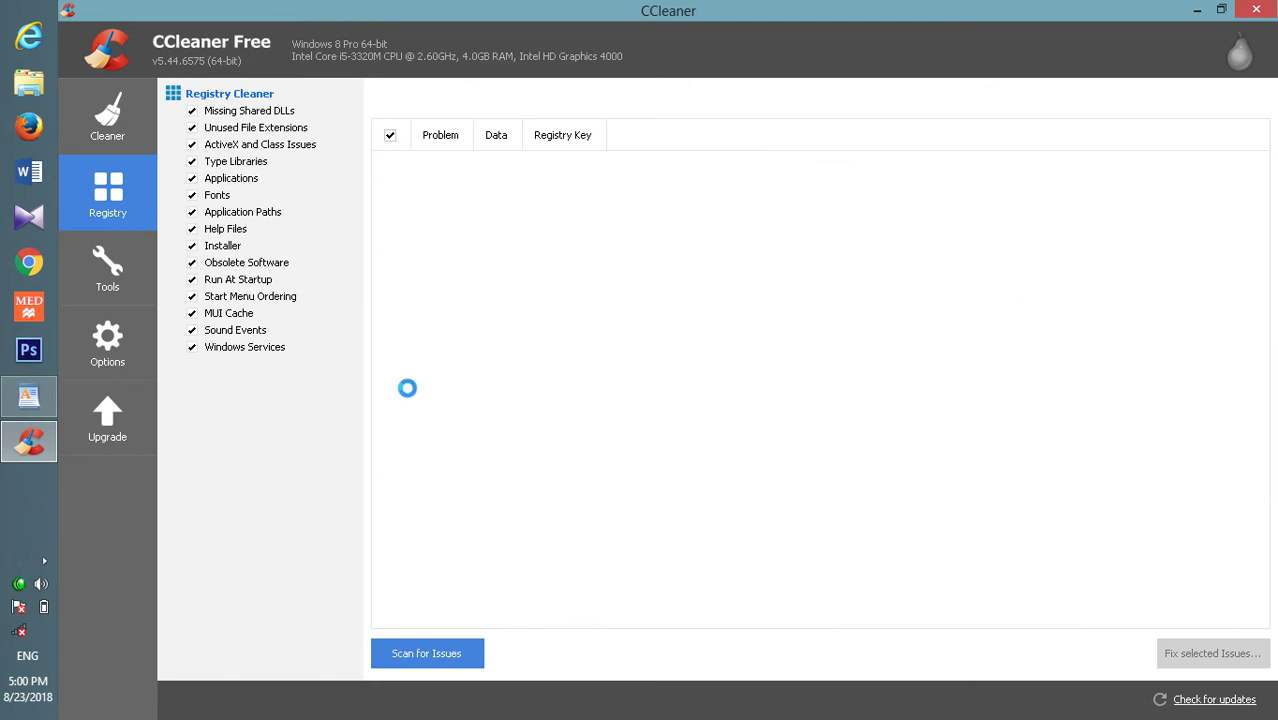
click(421, 653)
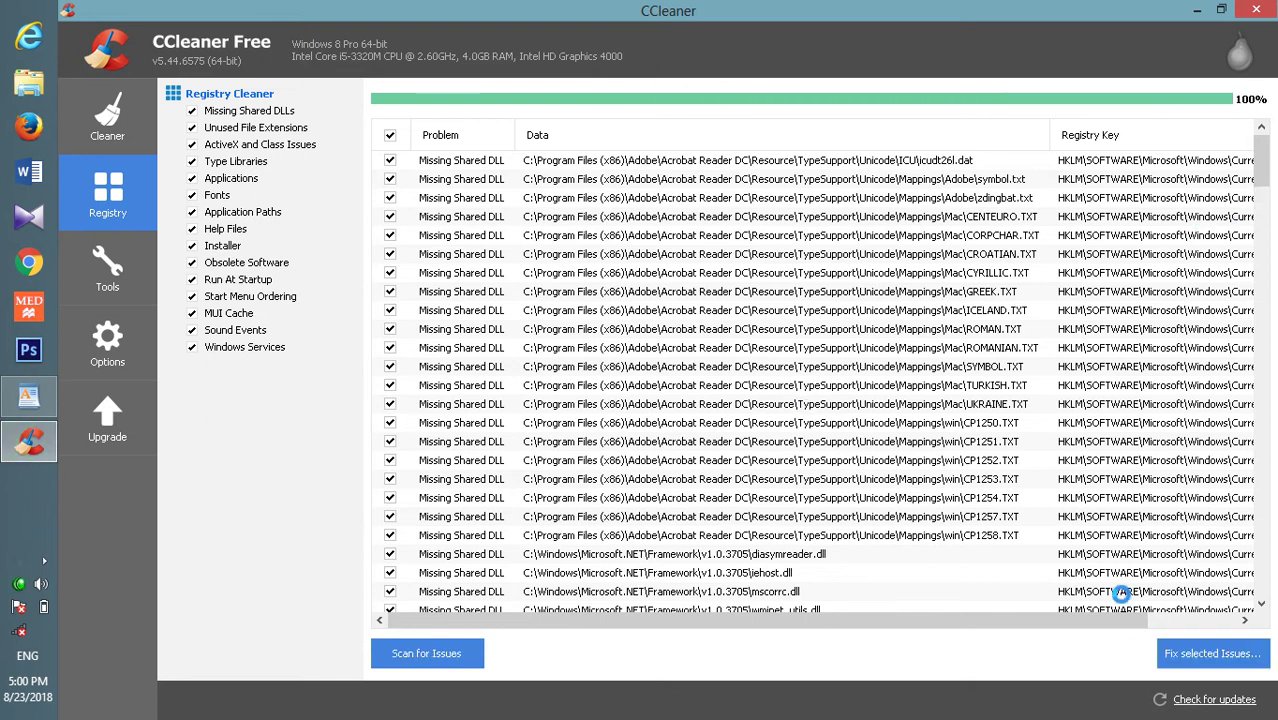
click(1208, 653)
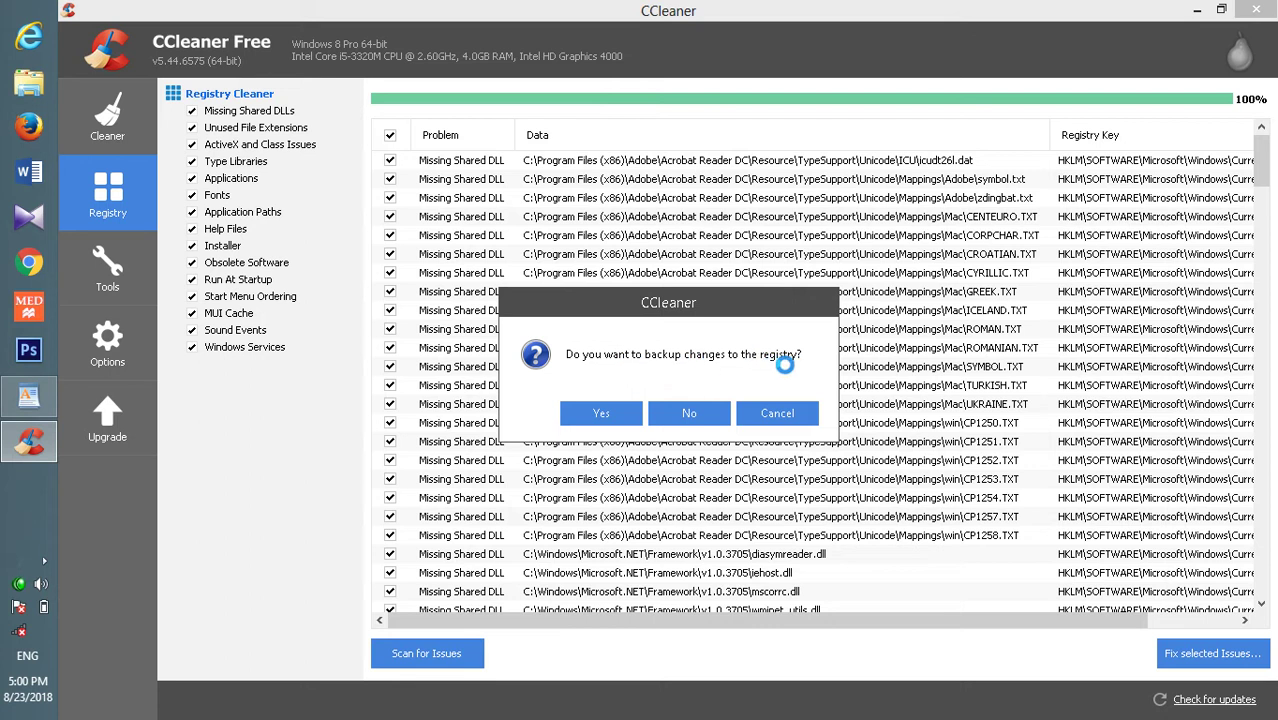
click(694, 412)
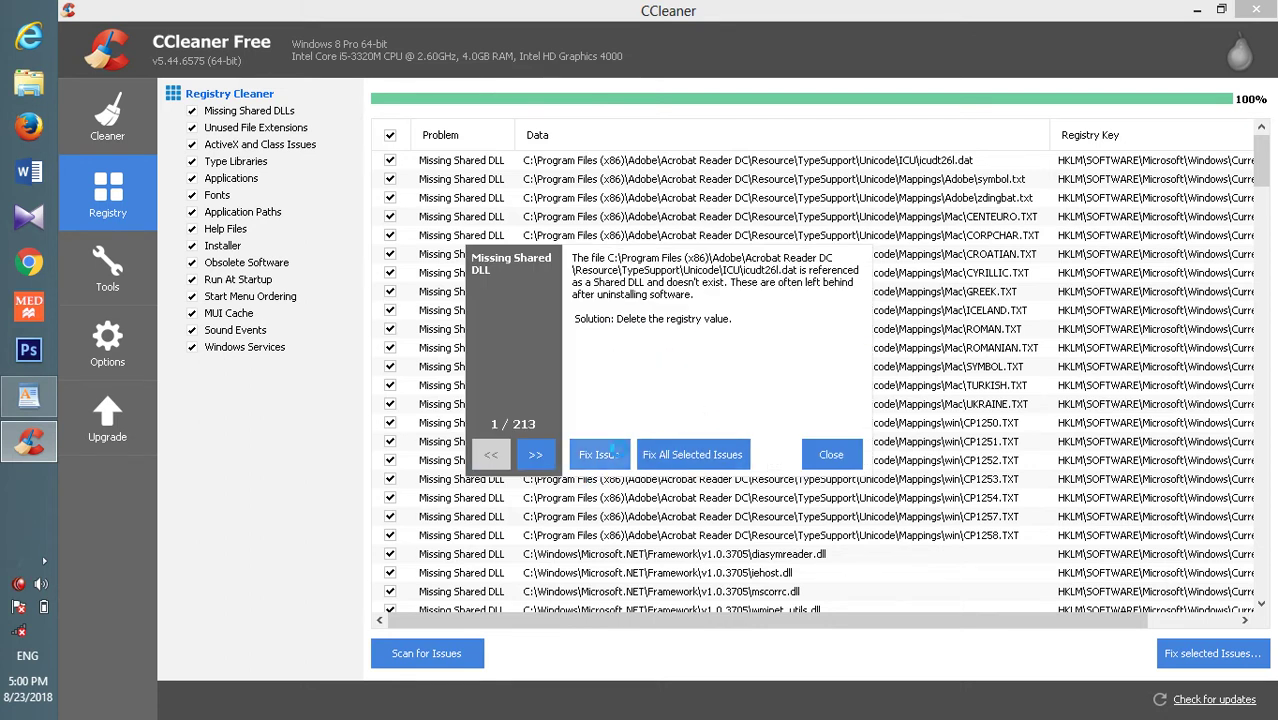
click(708, 455)
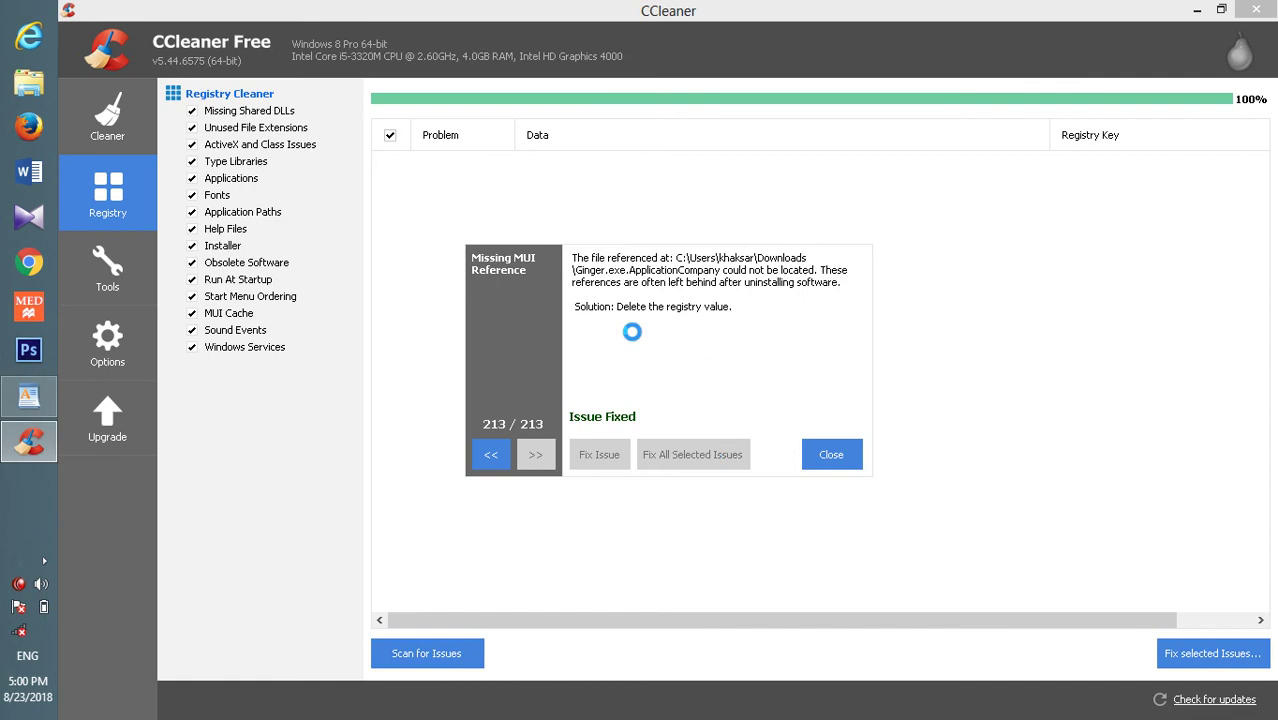
click(802, 452)
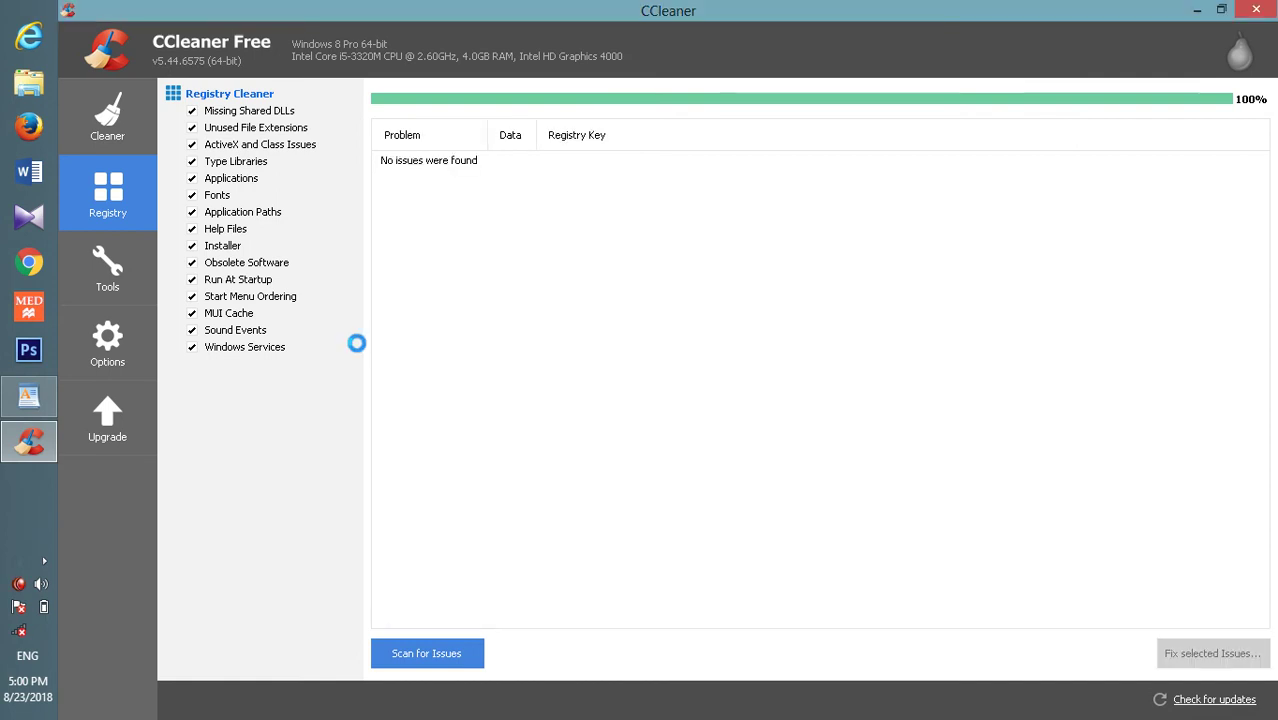
Look through CCleaner's tools, viewing the Duplicate Finder and System Restore pages.
click(116, 288)
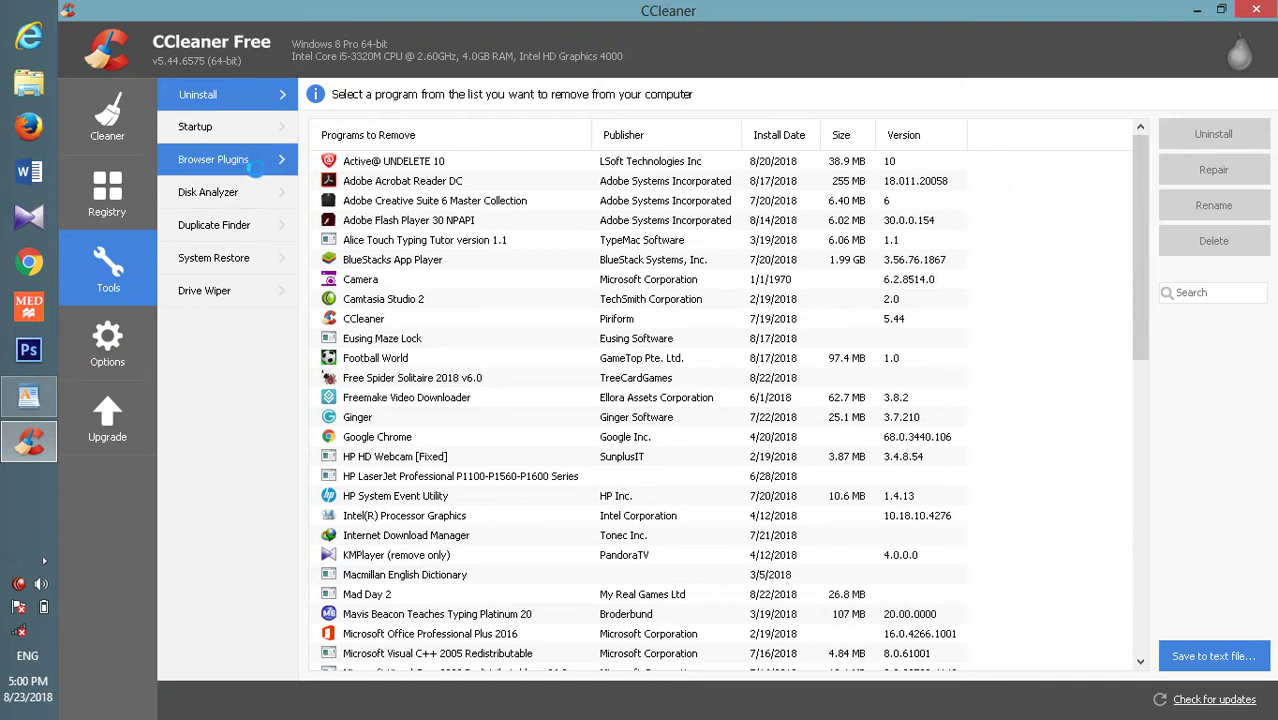
click(270, 227)
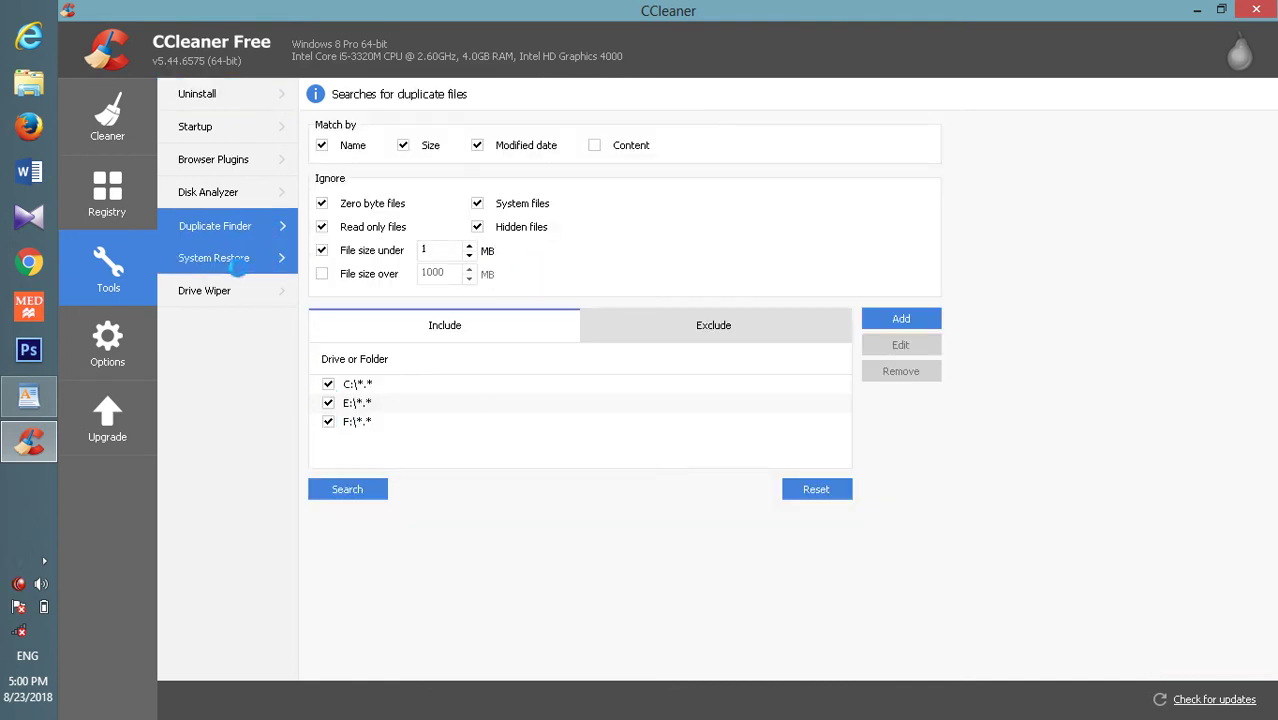
click(231, 259)
Review the Drive Wiper options with Local Disk (C:) and Free Space Only selected, and close CCleaner without wiping.
click(254, 289)
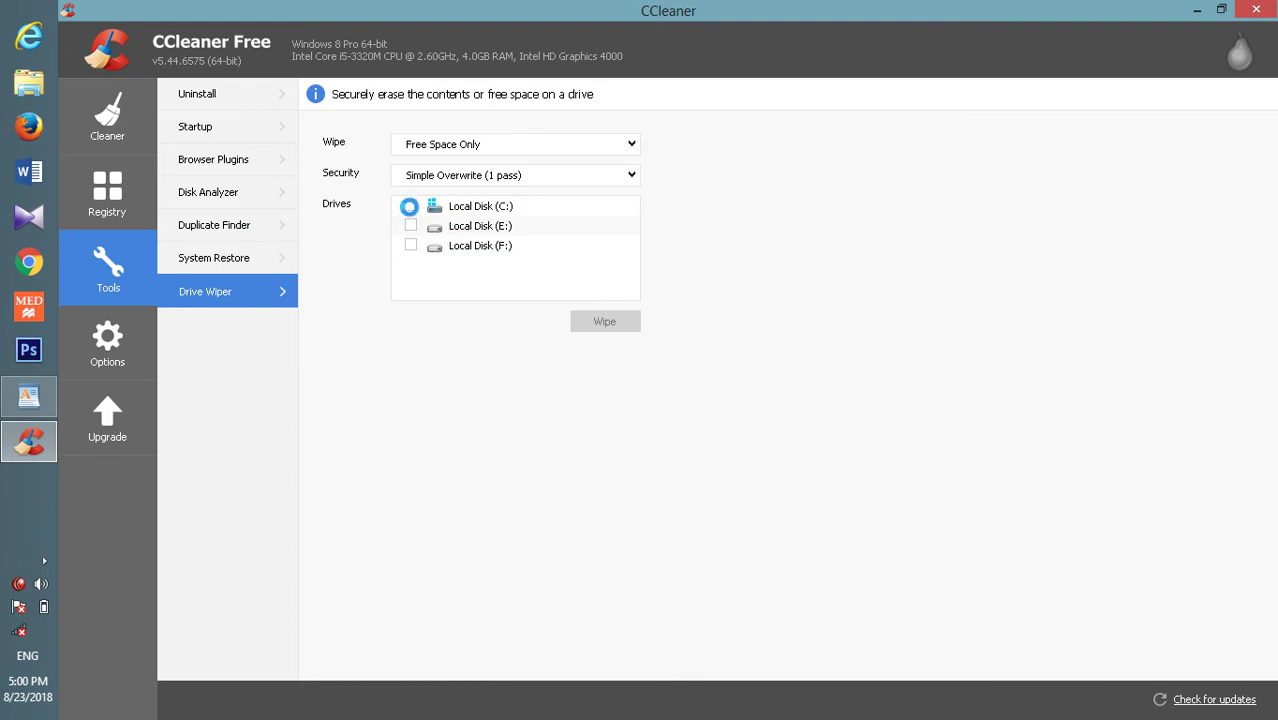
click(410, 205)
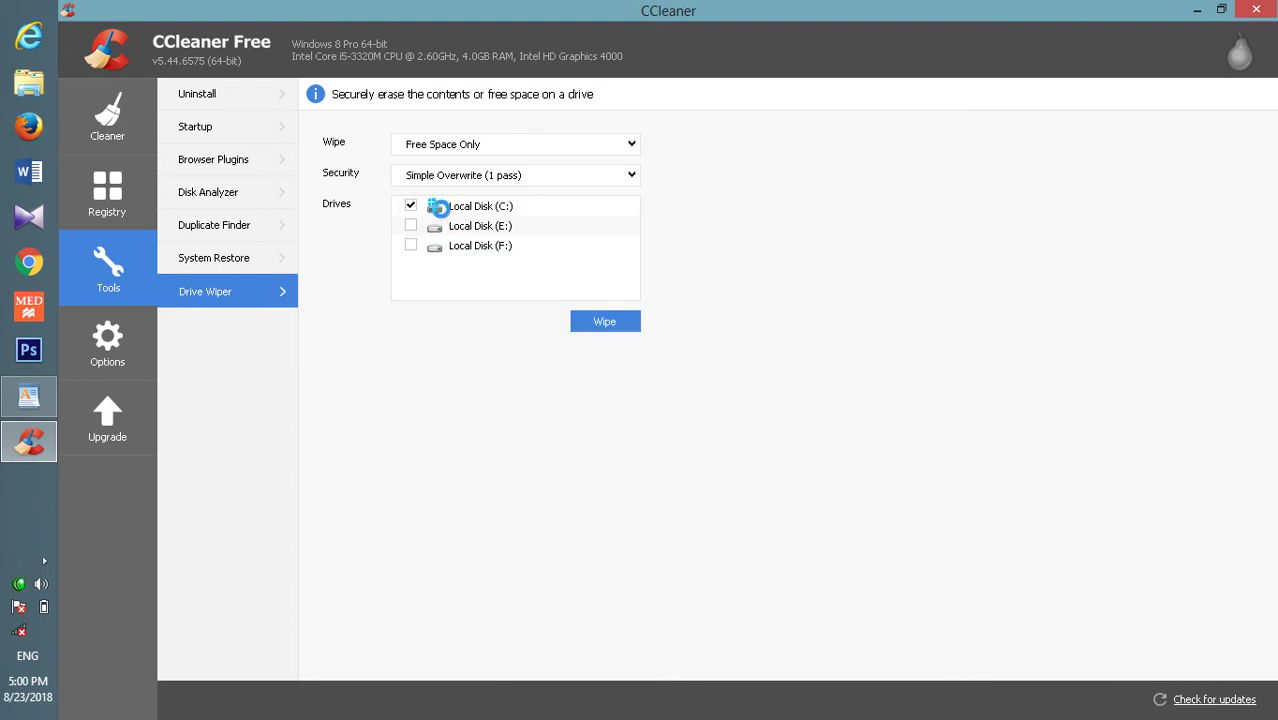
click(469, 144)
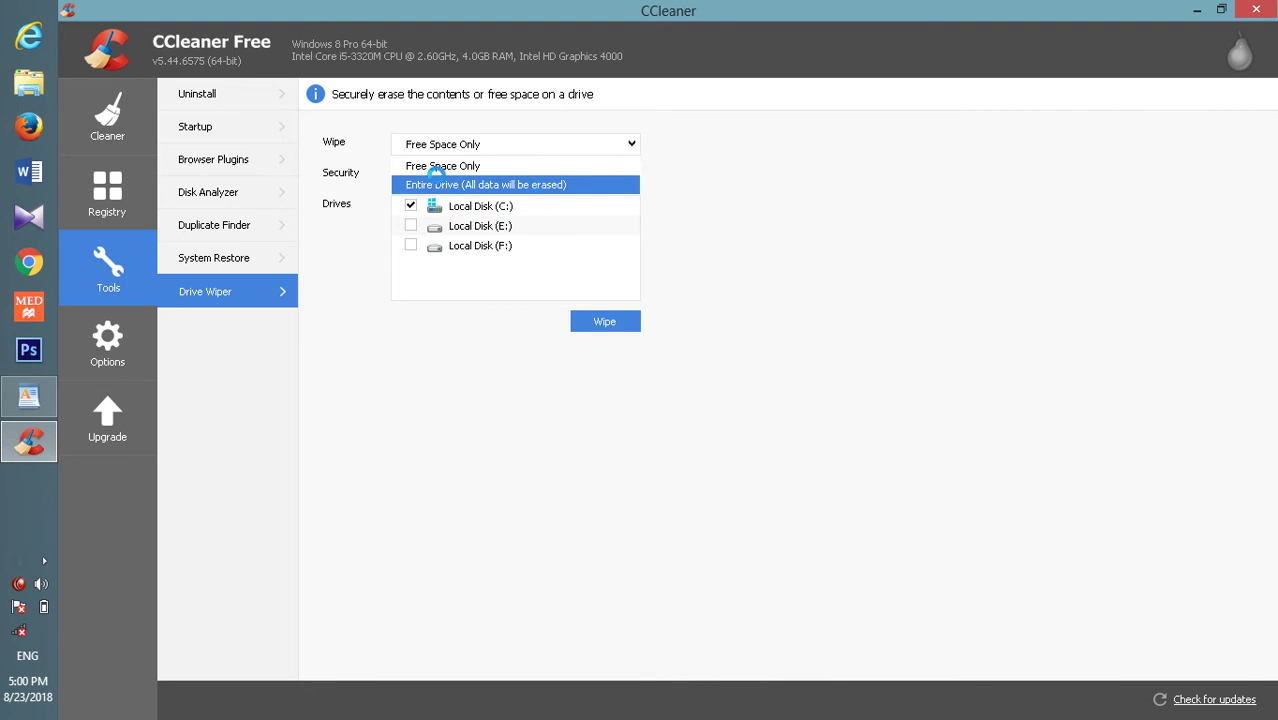
click(497, 165)
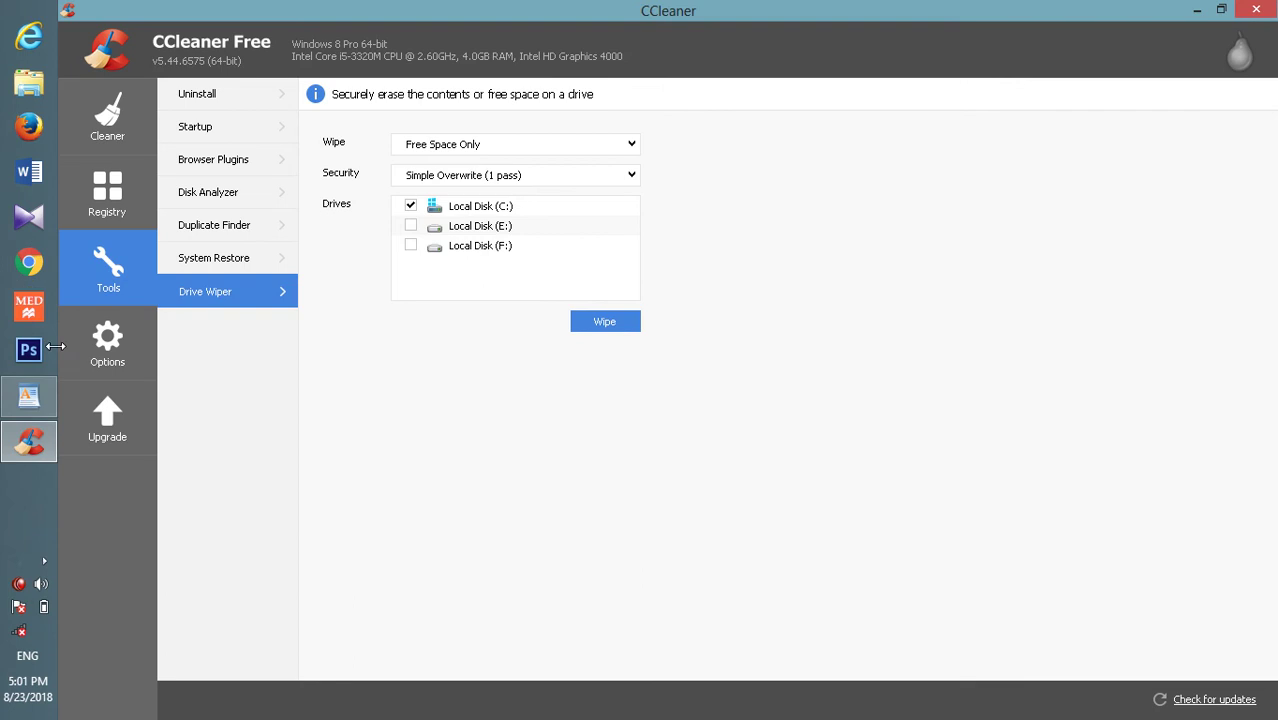
click(1274, 6)
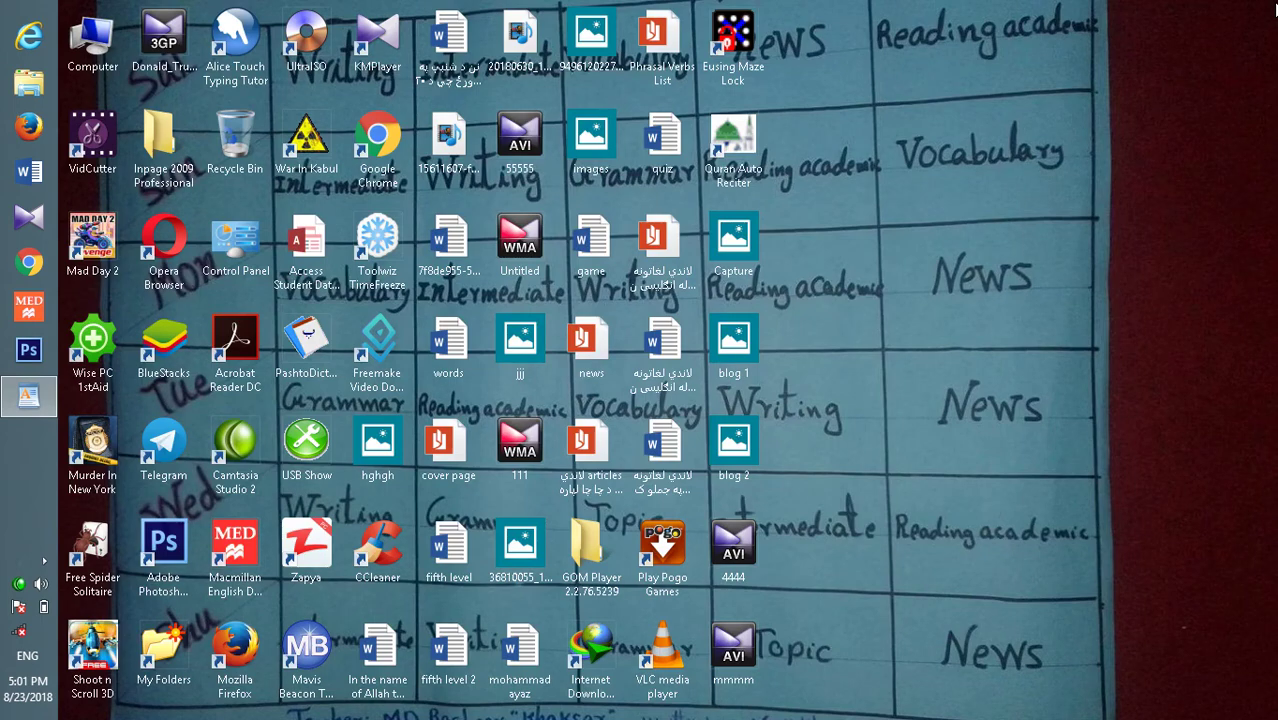
Refresh the desktop twice, dismissing the taskbar's context menu in between.
right_click(835, 134)
click(889, 203)
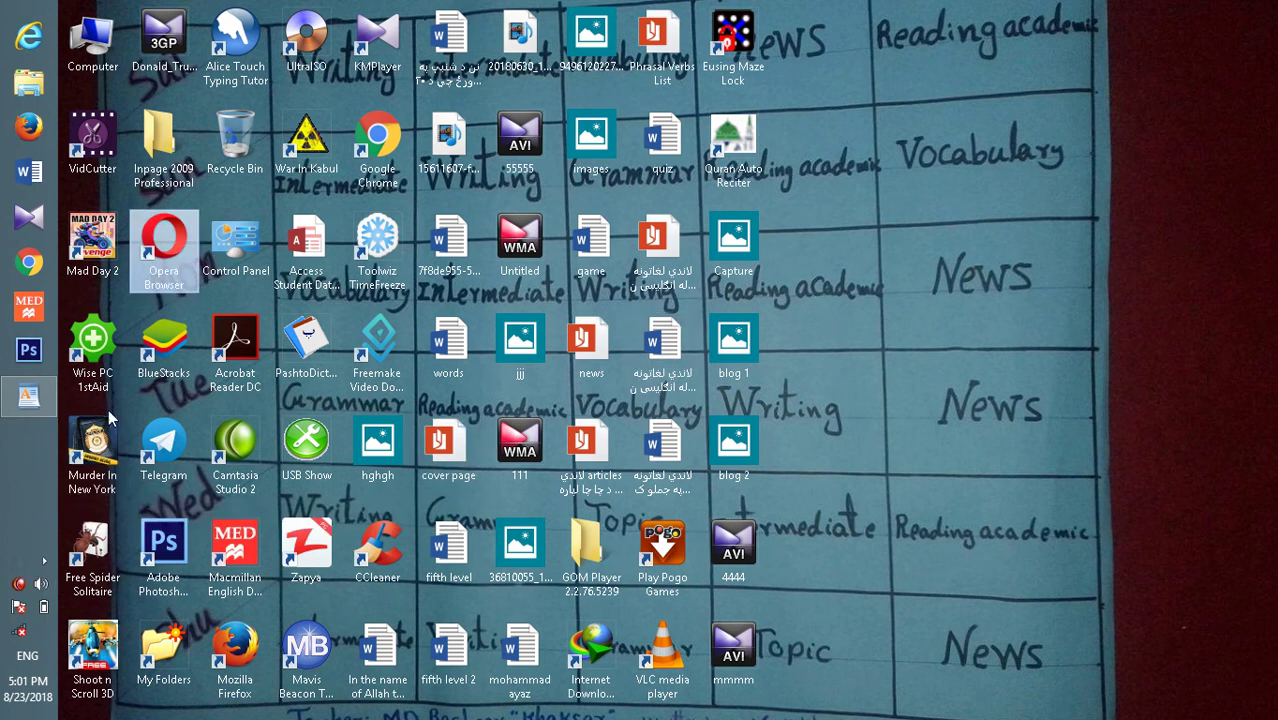
right_click(18, 481)
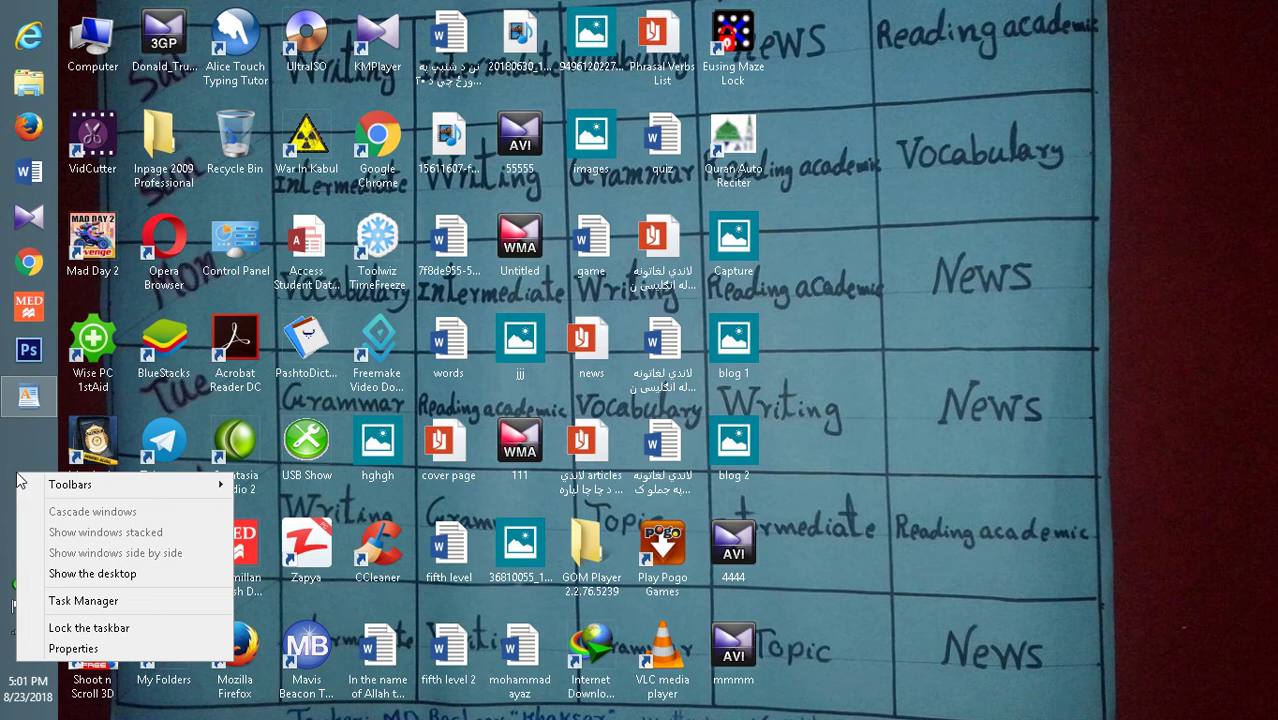
click(1010, 248)
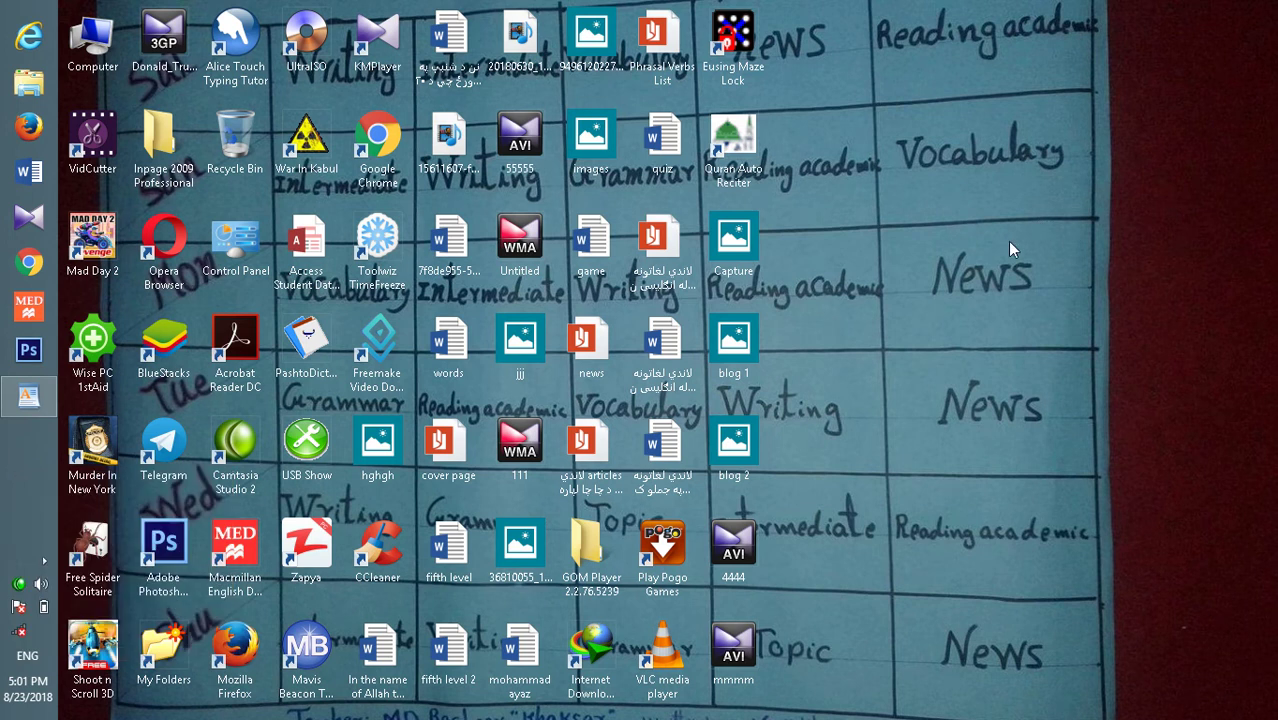
right_click(893, 244)
click(929, 320)
Check the CCleaner entry among the startup programs in Task Manager and close Task Manager.
right_click(27, 495)
click(92, 610)
click(330, 86)
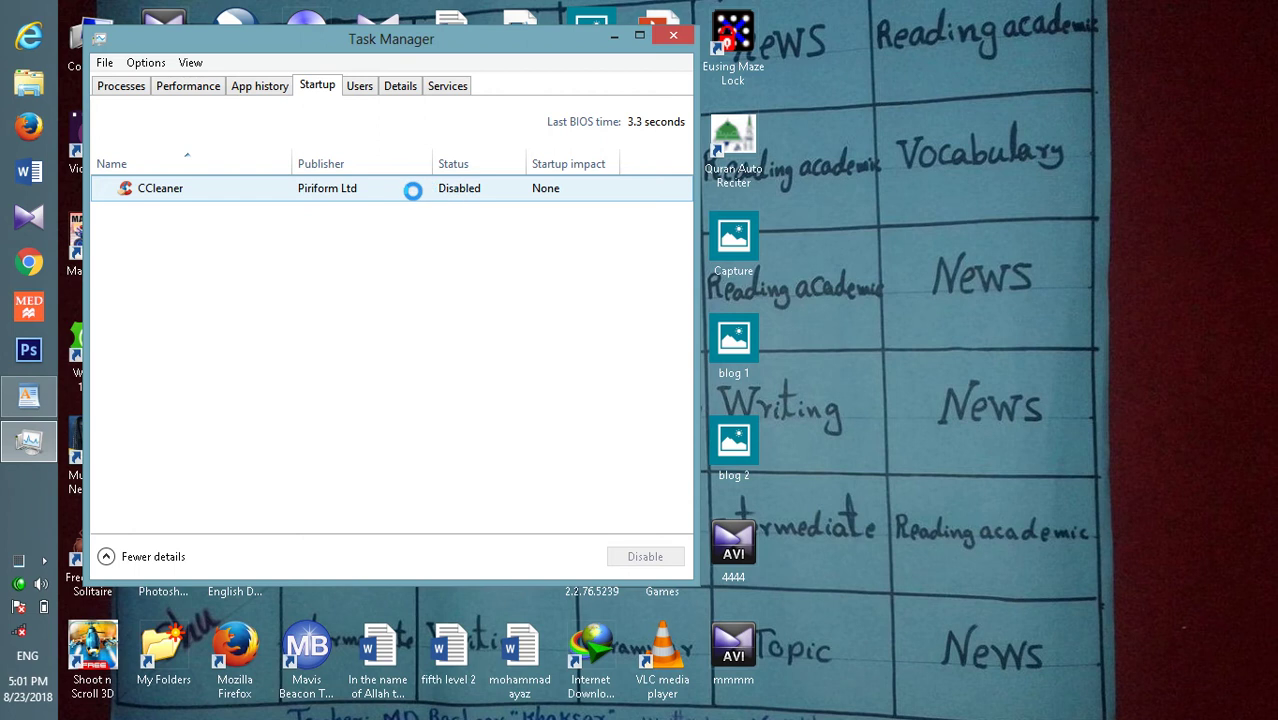
click(462, 191)
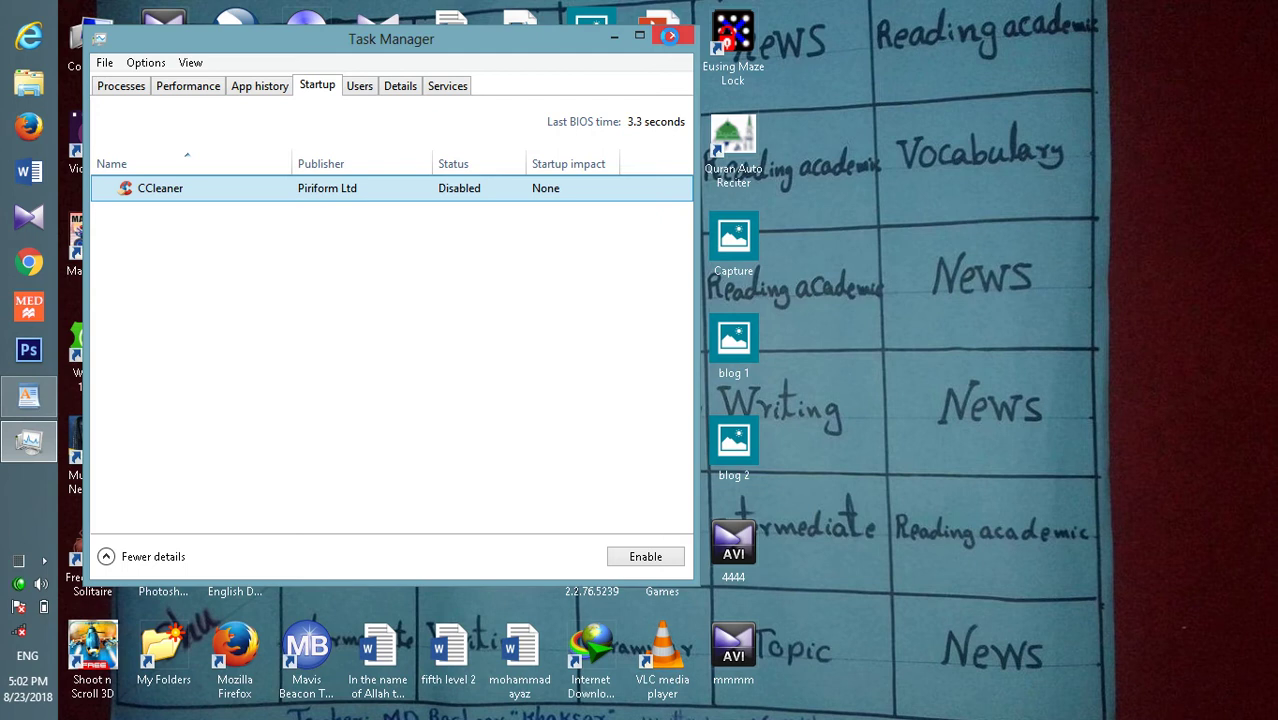
click(670, 36)
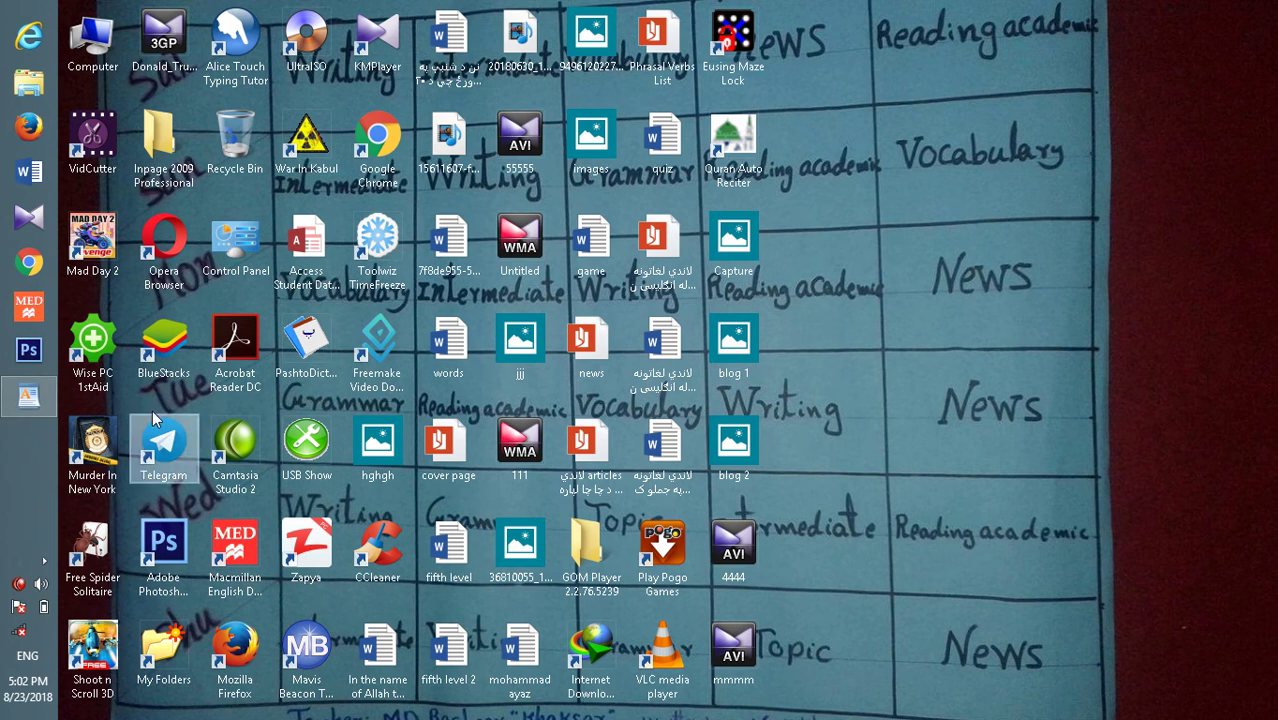
Launch CCleaner, disable the AdobeBridge program from running at Windows startup, and close CCleaner.
double_click(377, 549)
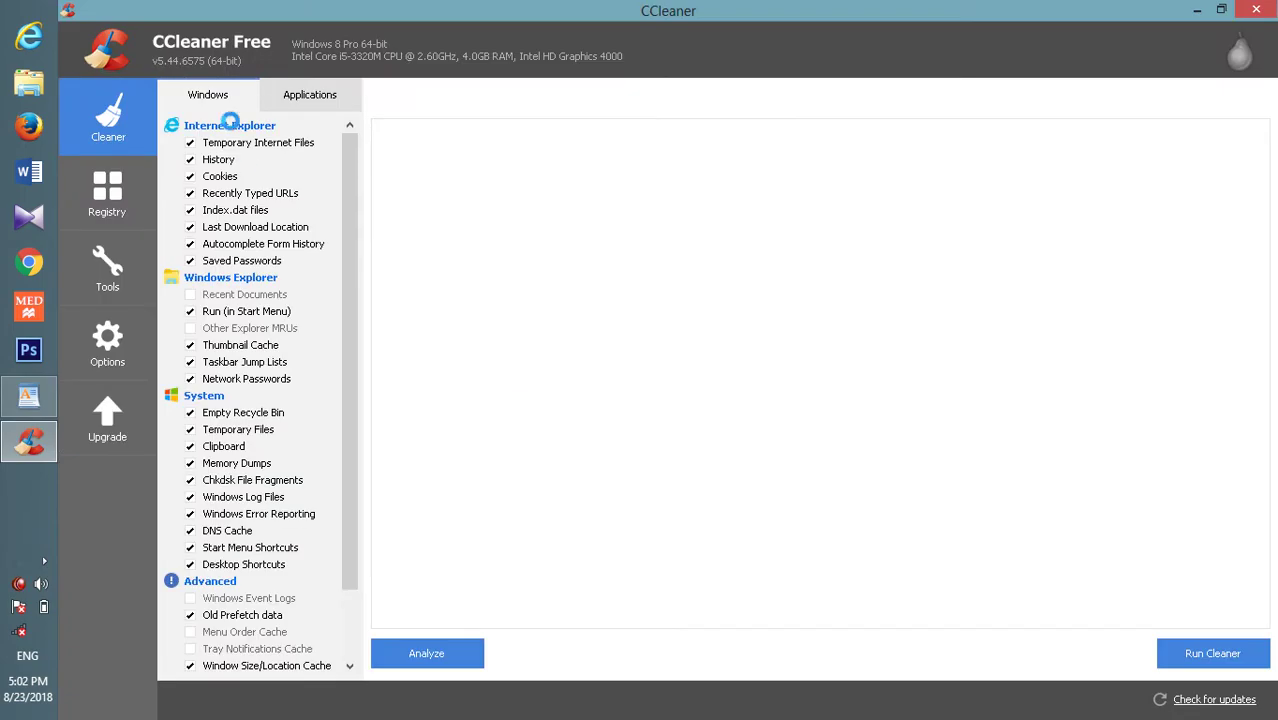
click(108, 282)
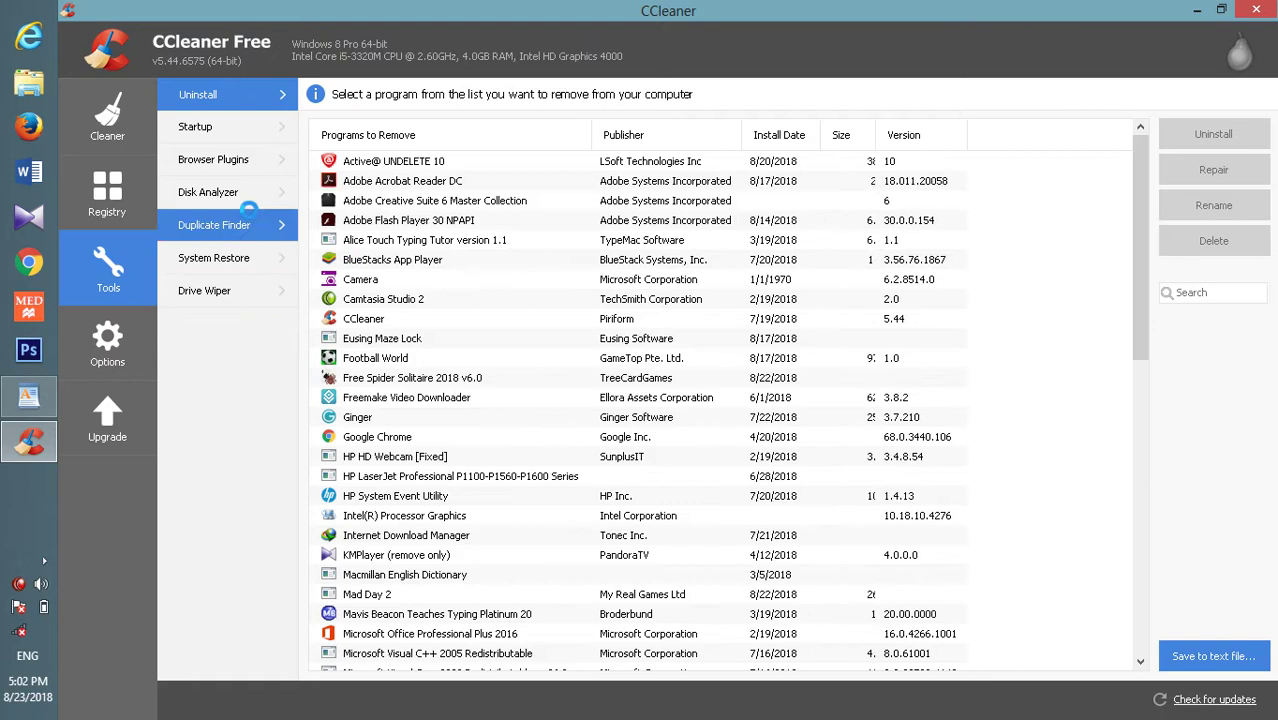
click(222, 127)
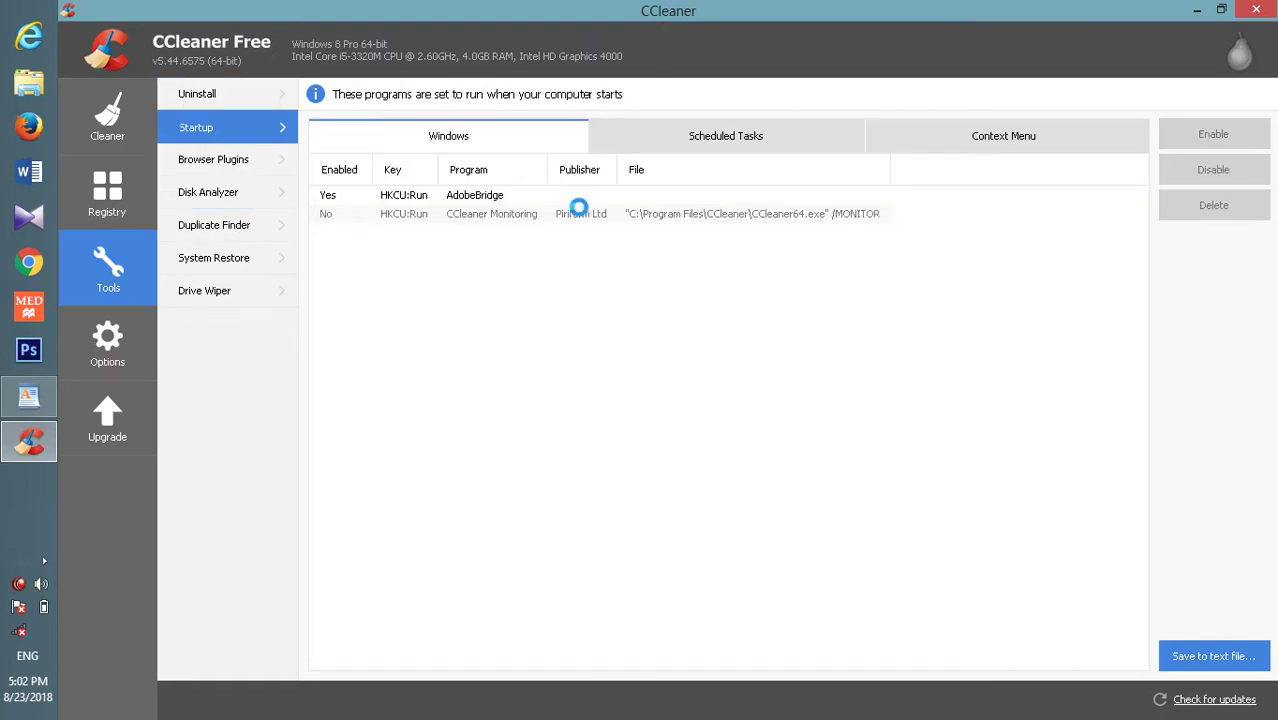
click(442, 196)
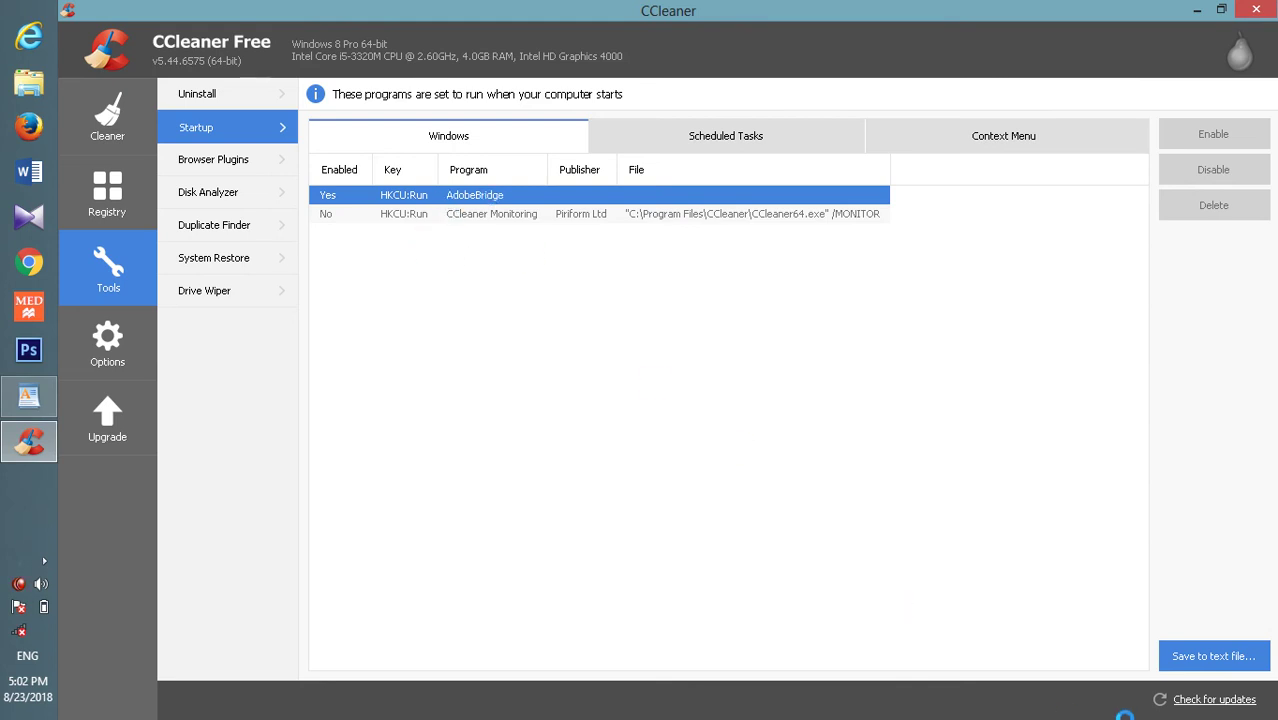
right_click(603, 198)
click(660, 212)
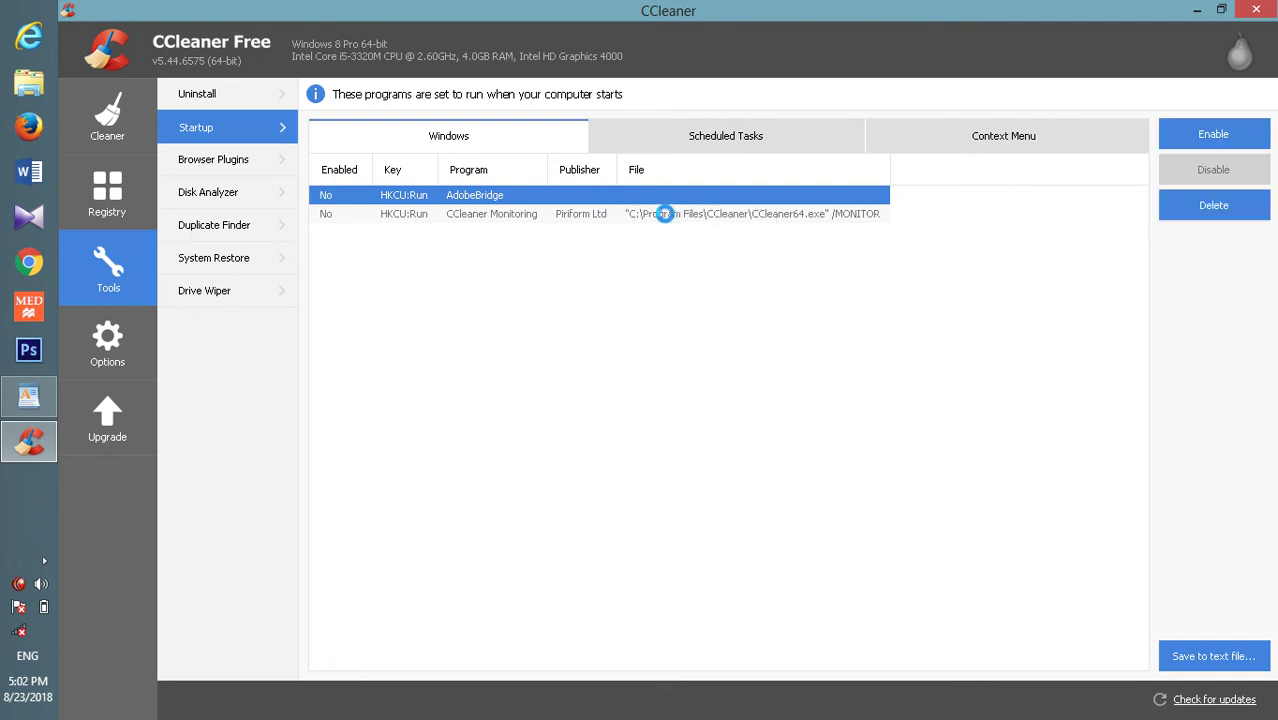
click(1256, 9)
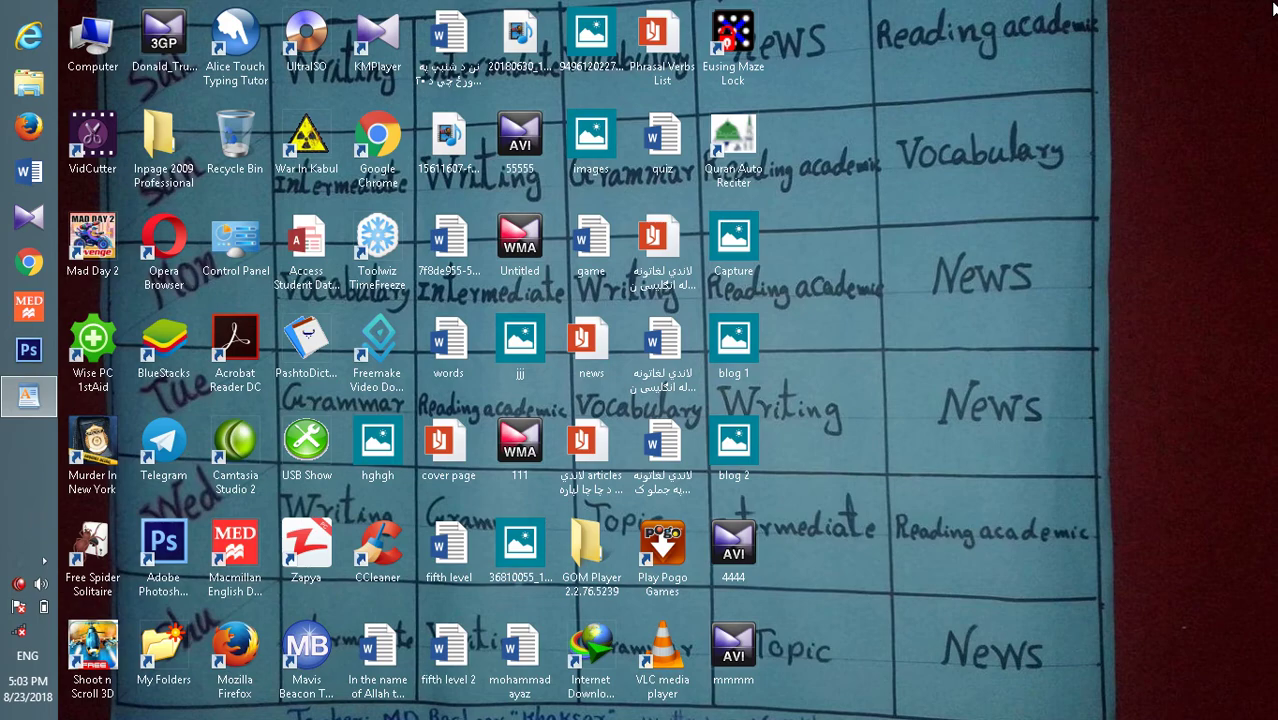
Refresh the desktop several times.
right_click(818, 143)
click(858, 220)
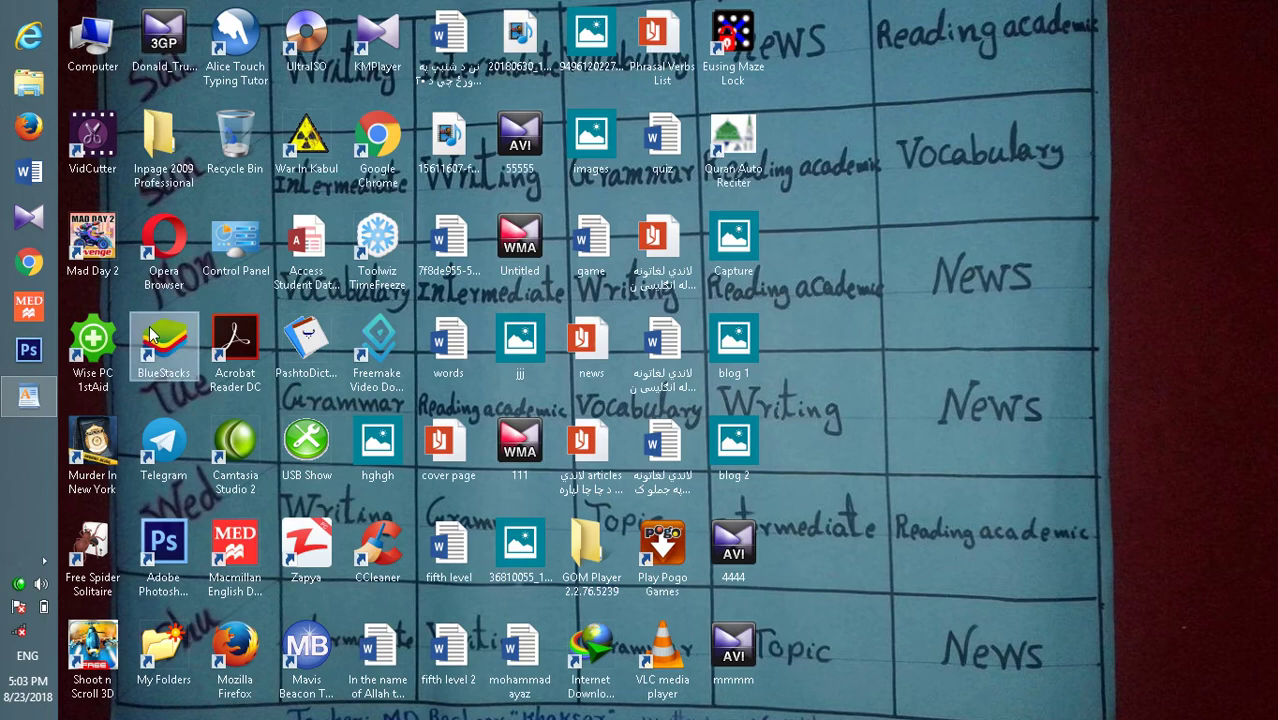
right_click(790, 182)
click(855, 254)
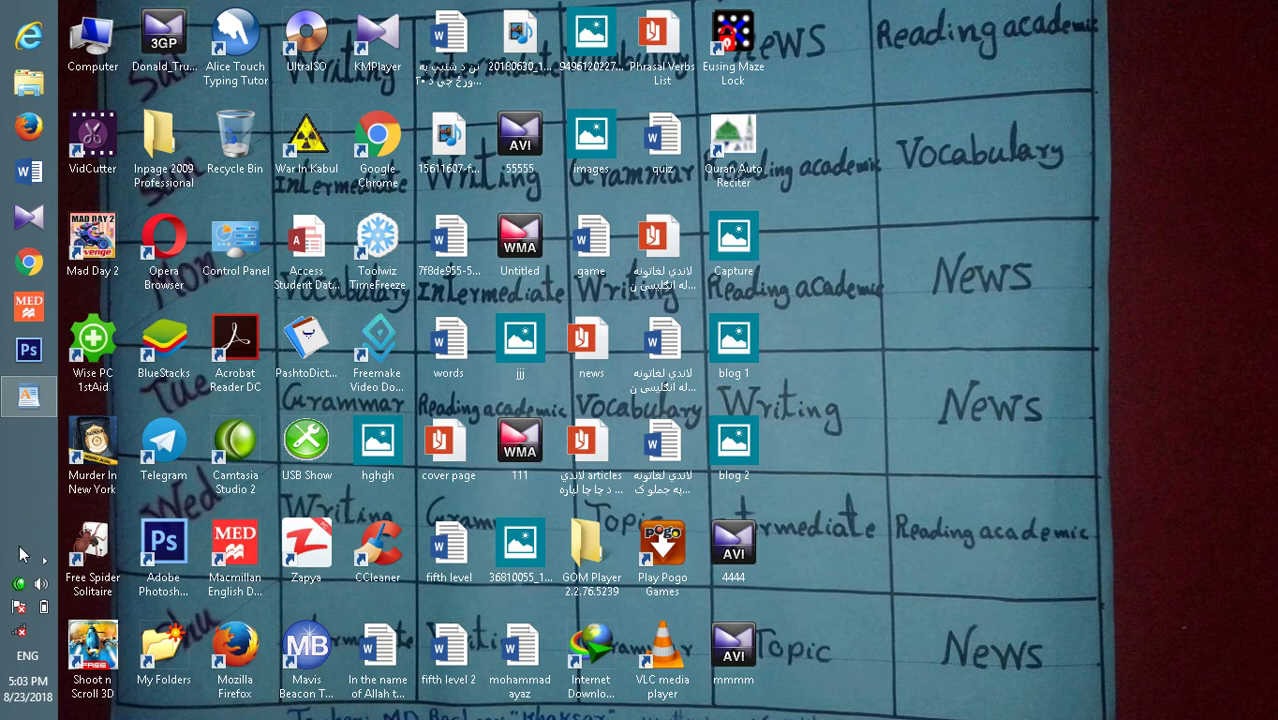
right_click(15, 462)
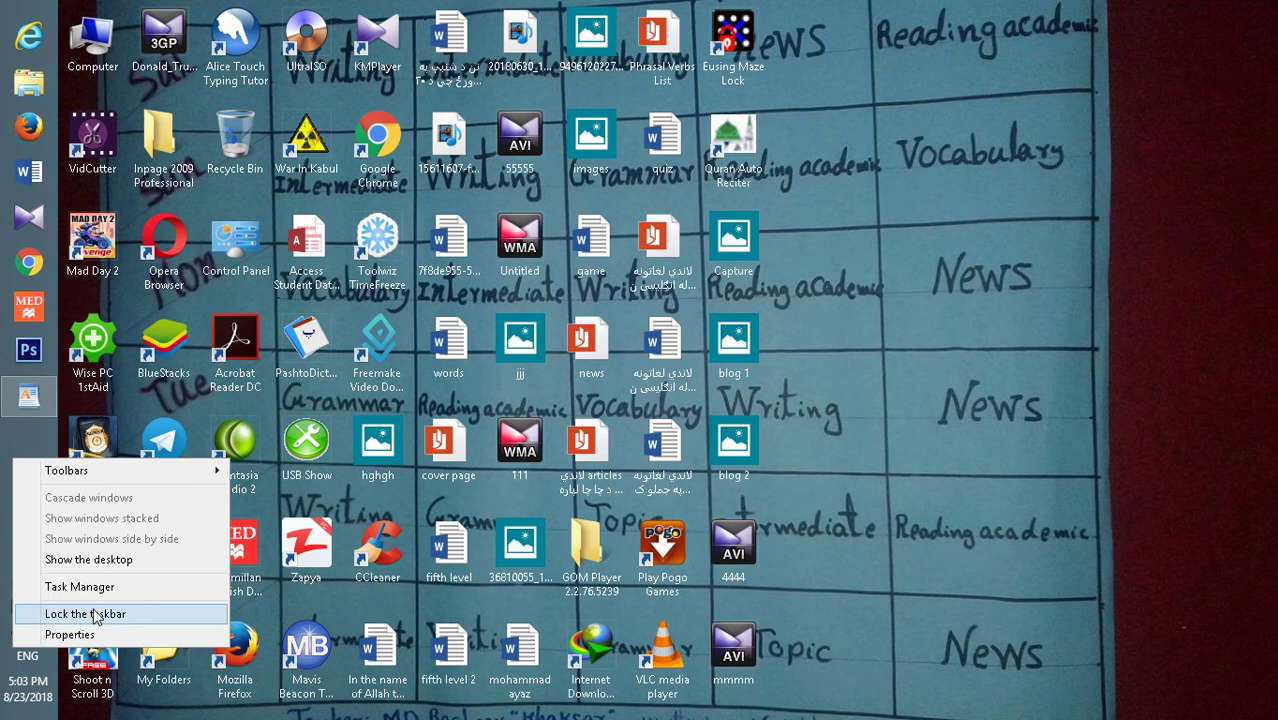
click(895, 225)
right_click(895, 225)
click(915, 297)
right_click(848, 239)
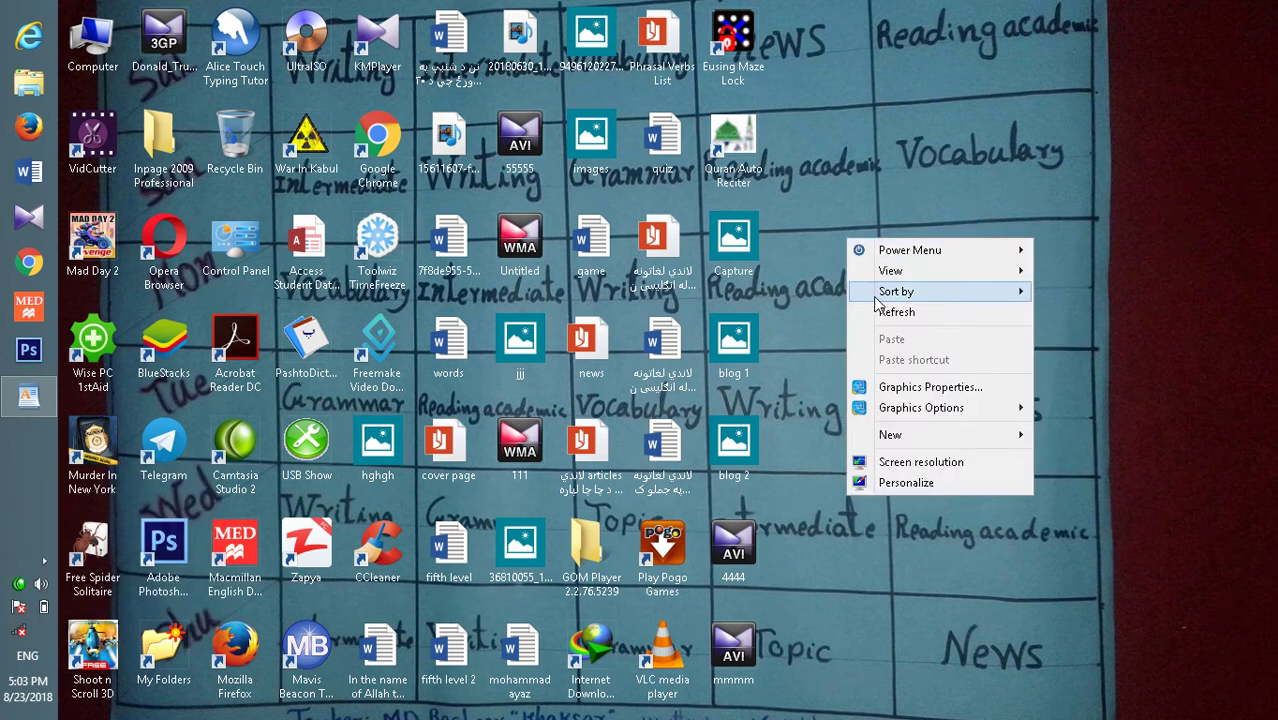
click(880, 312)
right_click(825, 219)
click(858, 291)
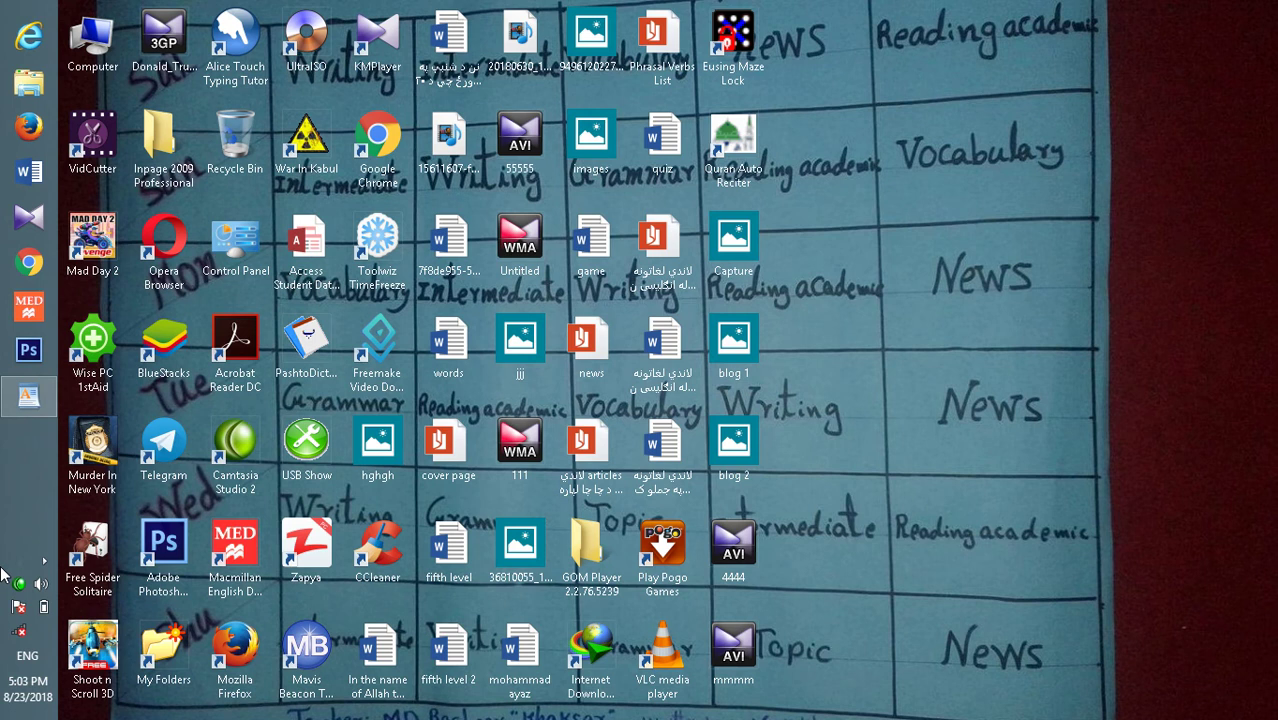
End the Windows Explorer task from Task Manager's process list and close Task Manager.
right_click(28, 469)
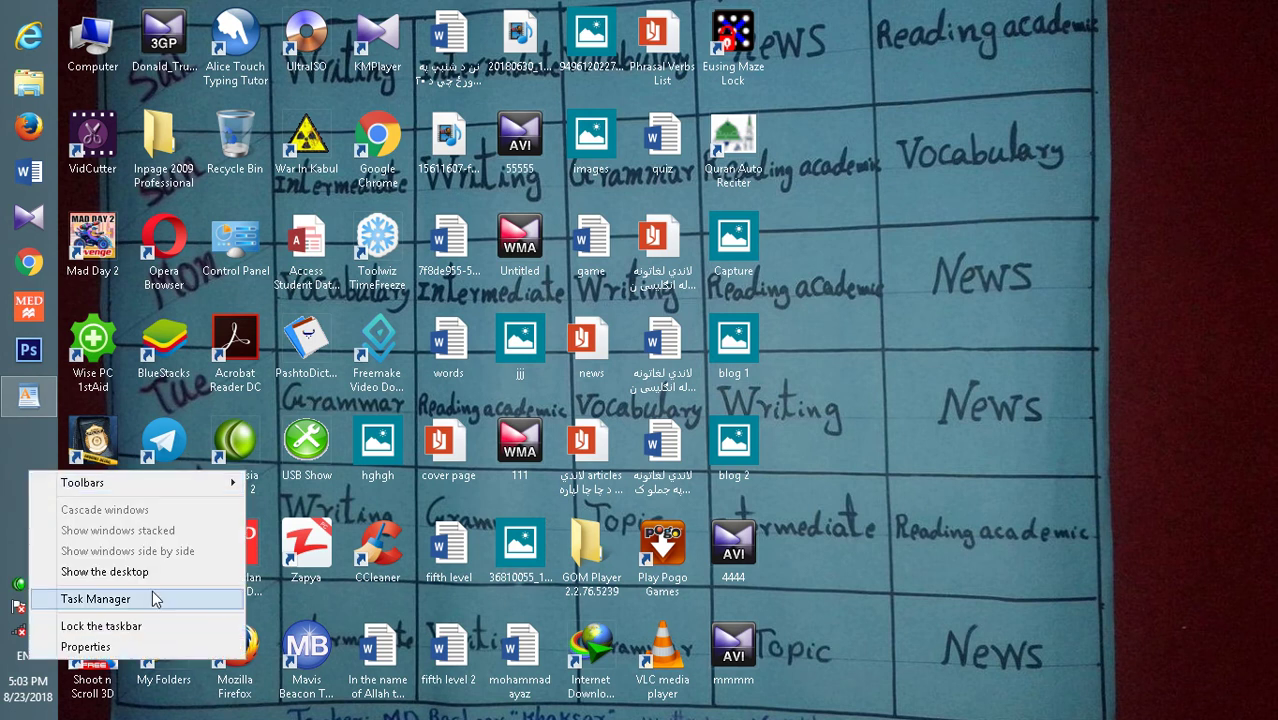
click(95, 598)
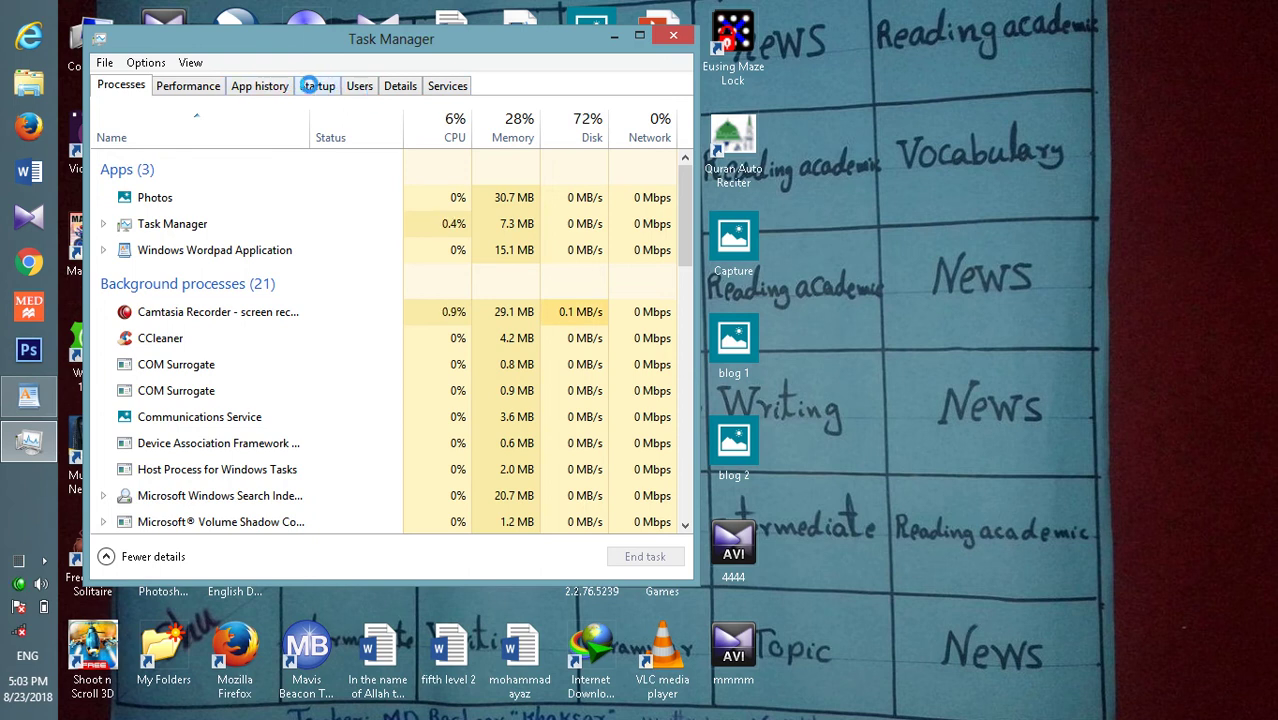
click(198, 82)
click(121, 85)
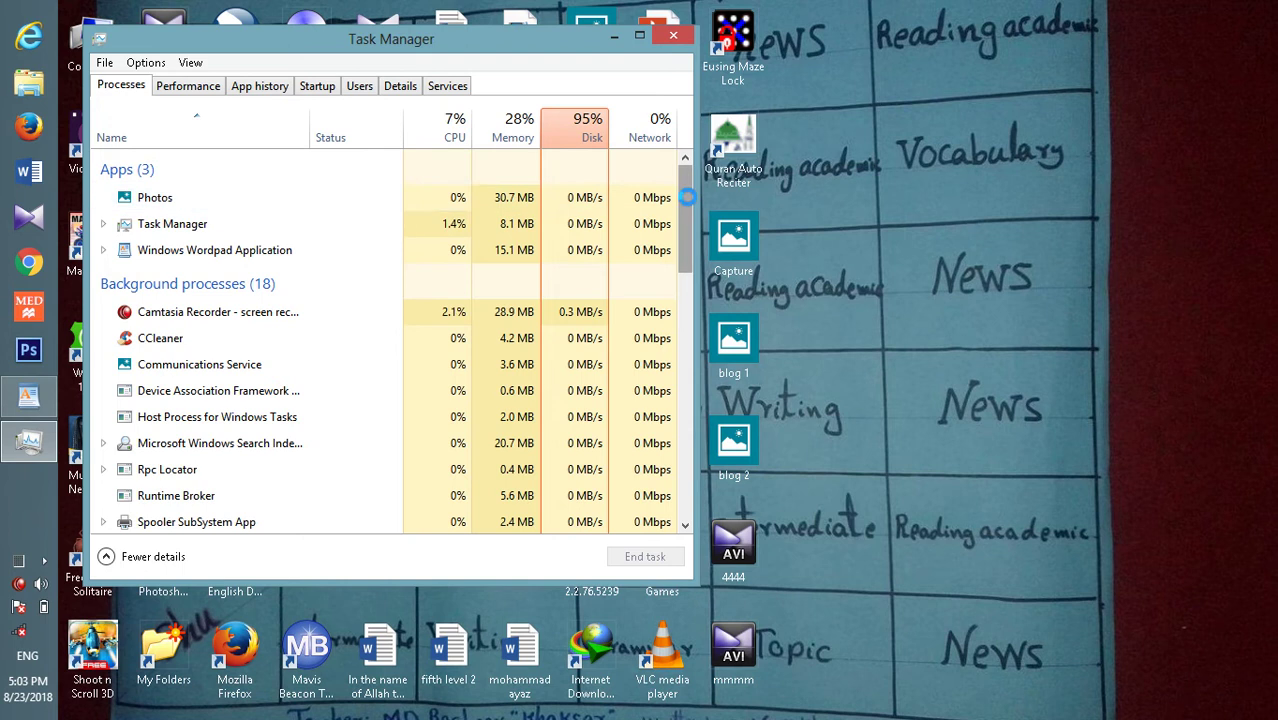
drag(683, 197, 681, 420)
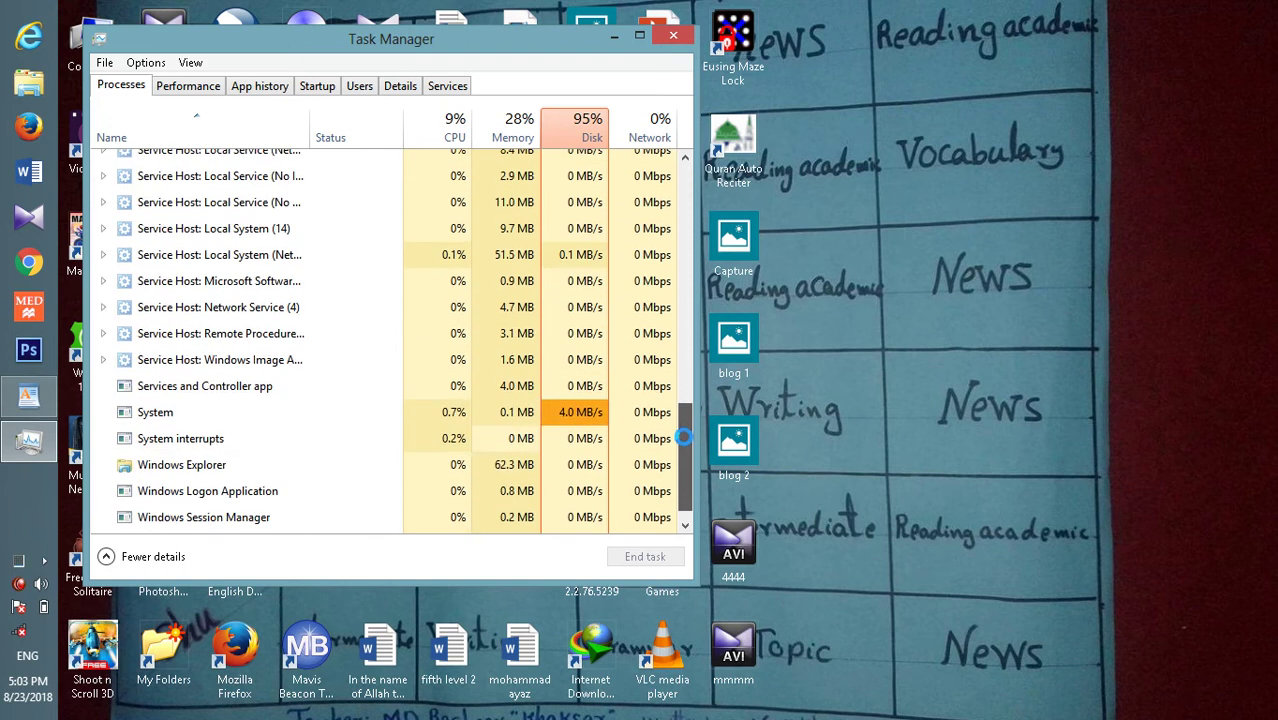
click(147, 441)
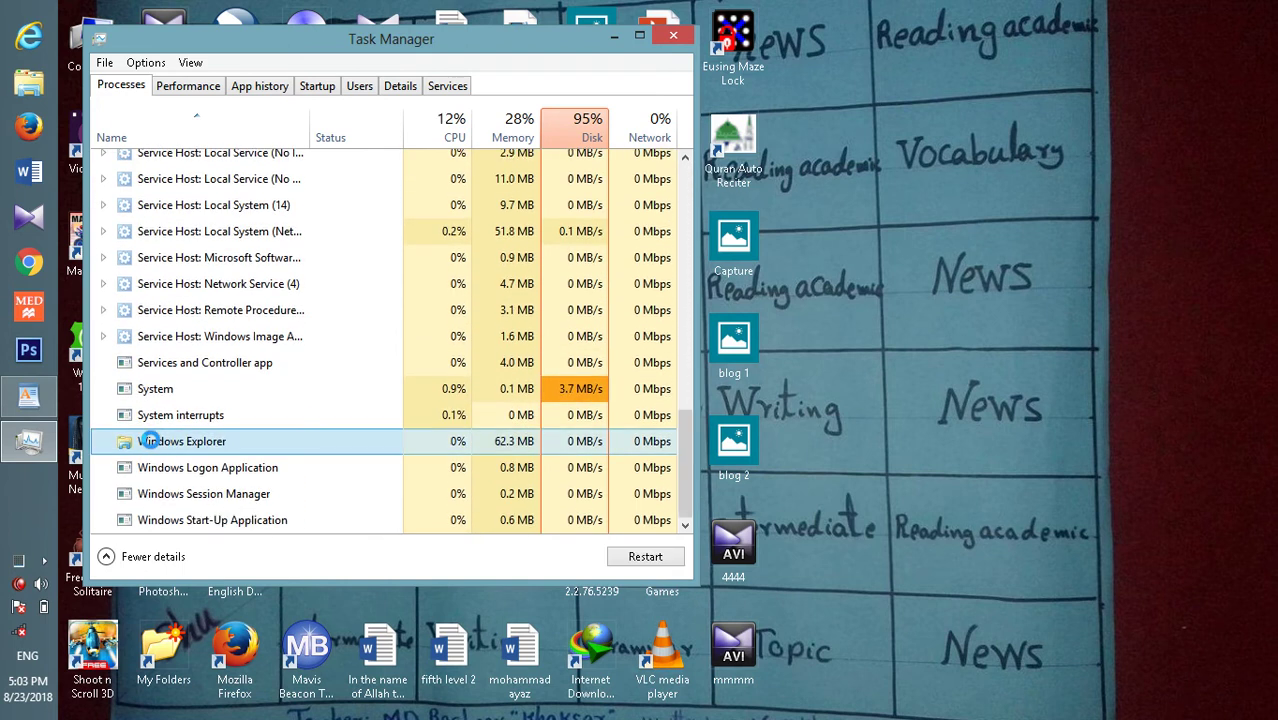
right_click(217, 437)
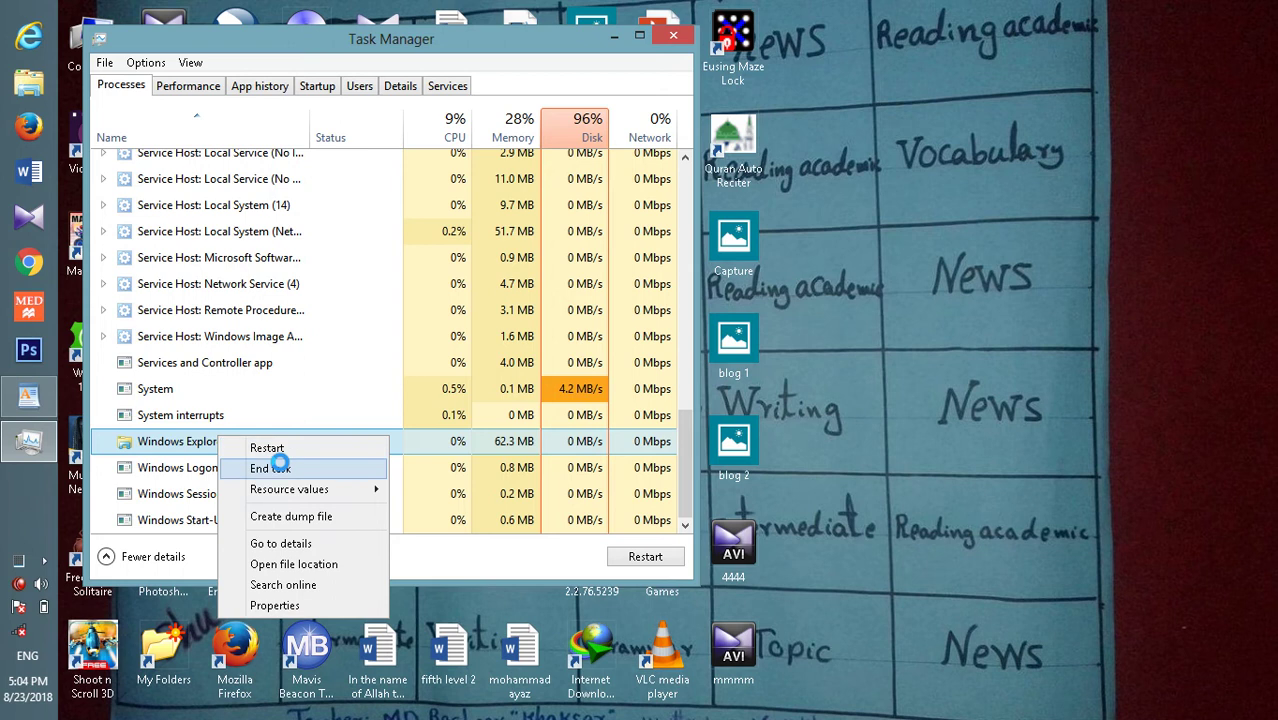
click(281, 466)
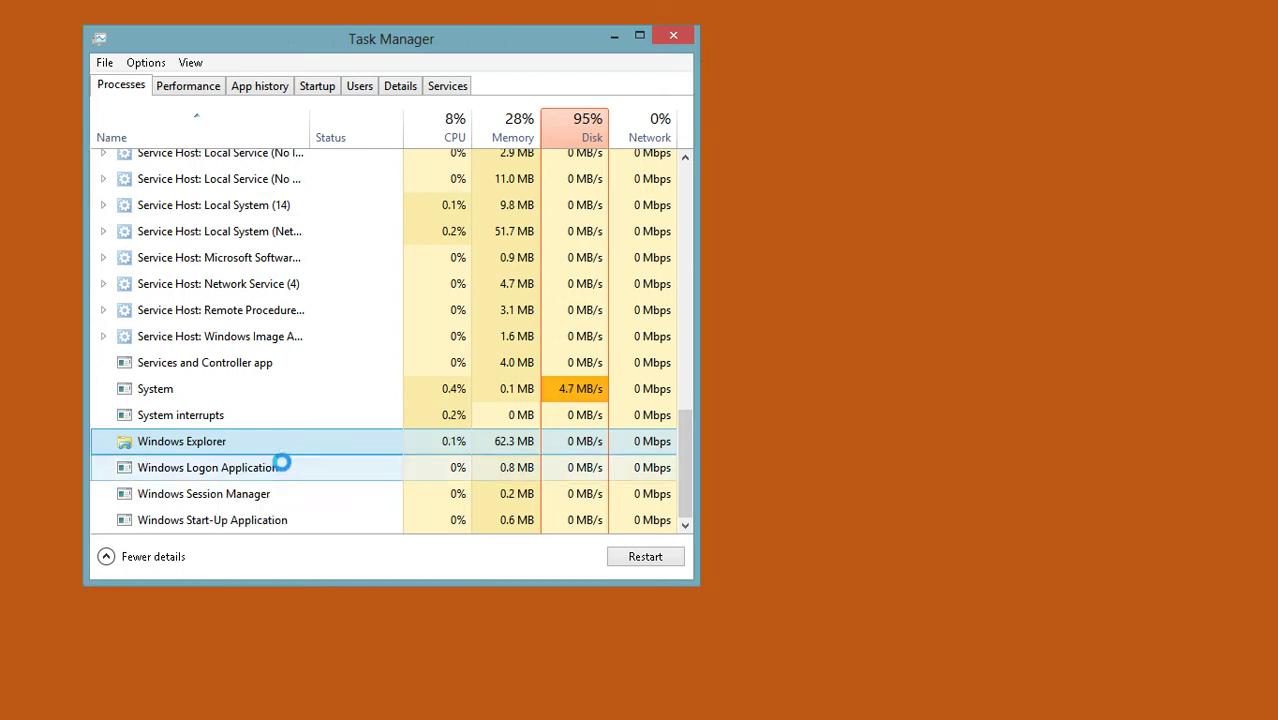
click(673, 35)
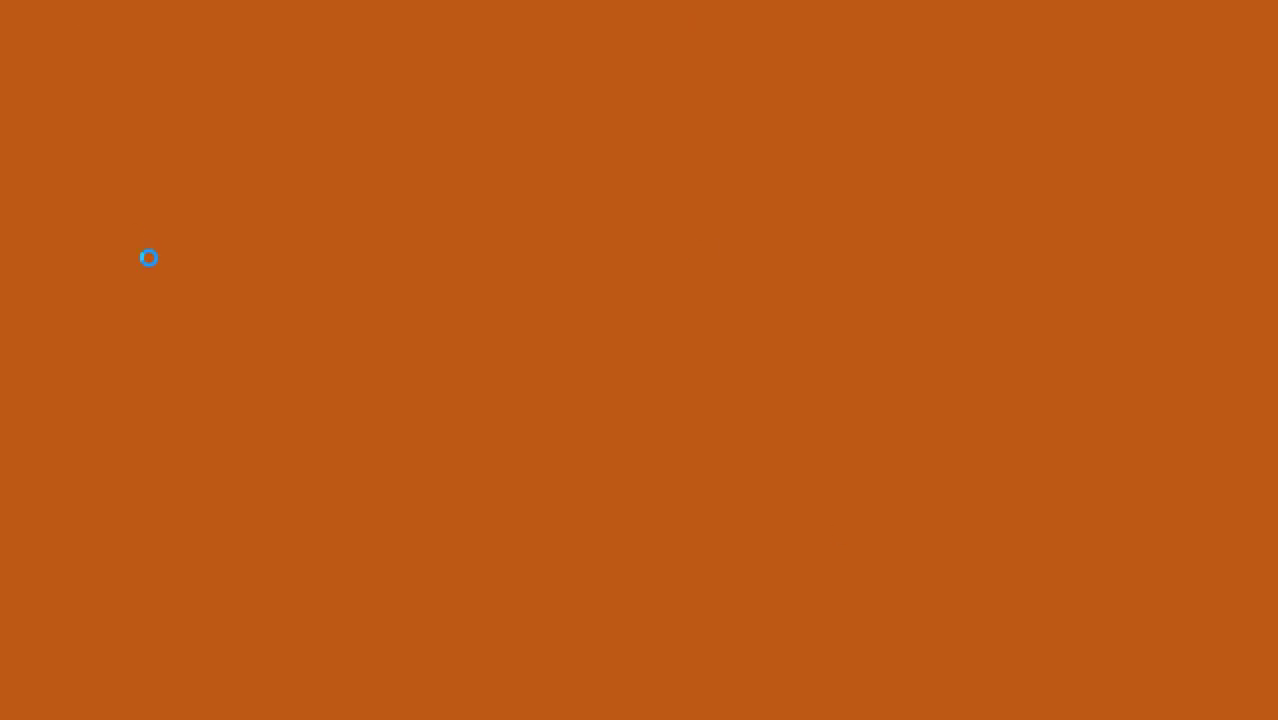